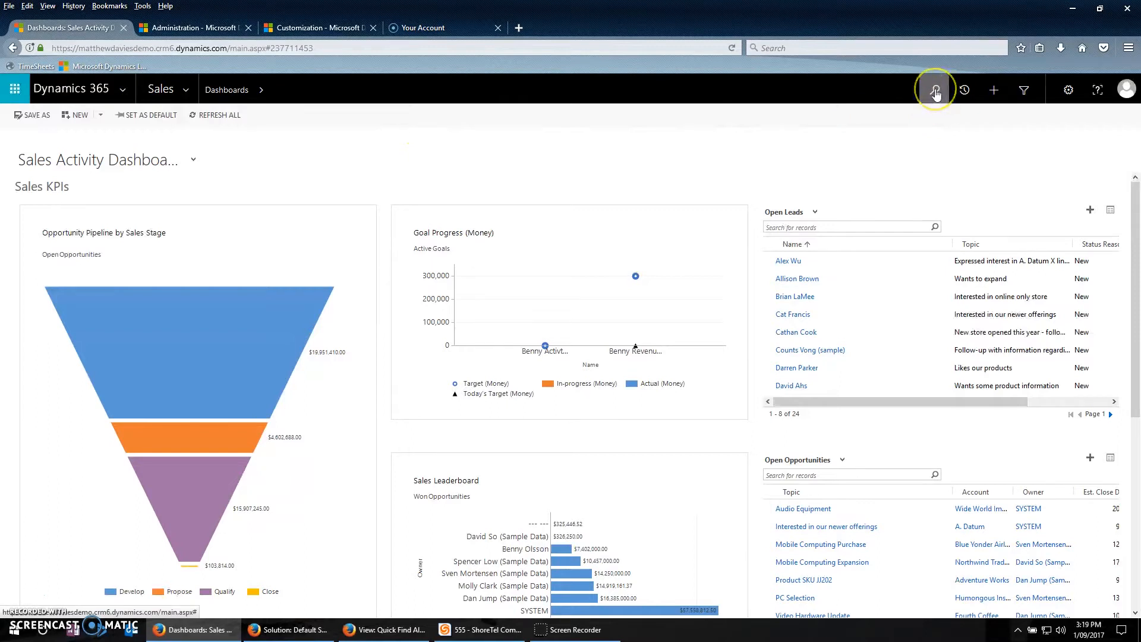
- Search across all record types for a contact's first name
{"action": "left_click", "coordinate": [936, 93]}
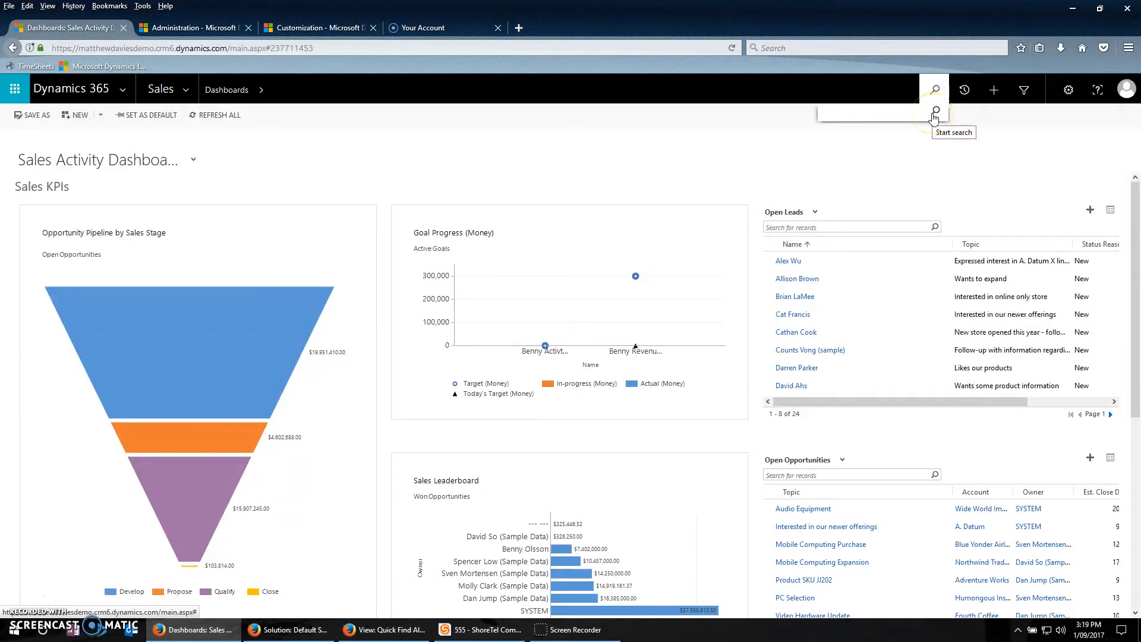
{"action": "type", "text": "adrian"}
{"action": "key", "text": "Return"}
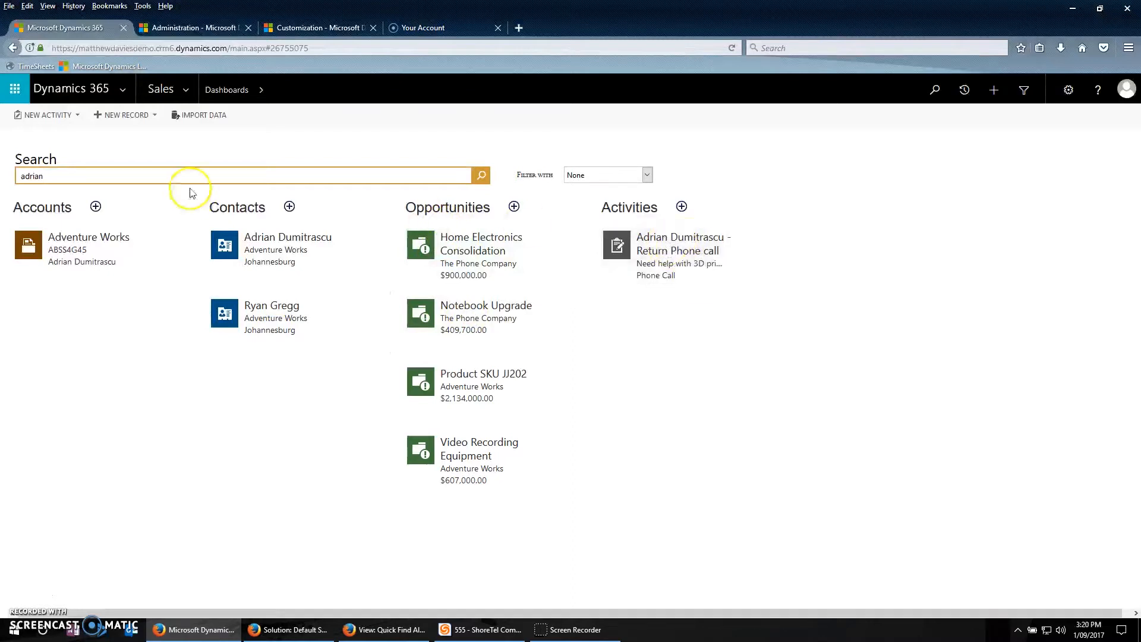
- Search all records for groundwater and repeat the search for the contact's first name
{"action": "double_click", "coordinate": [116, 173]}
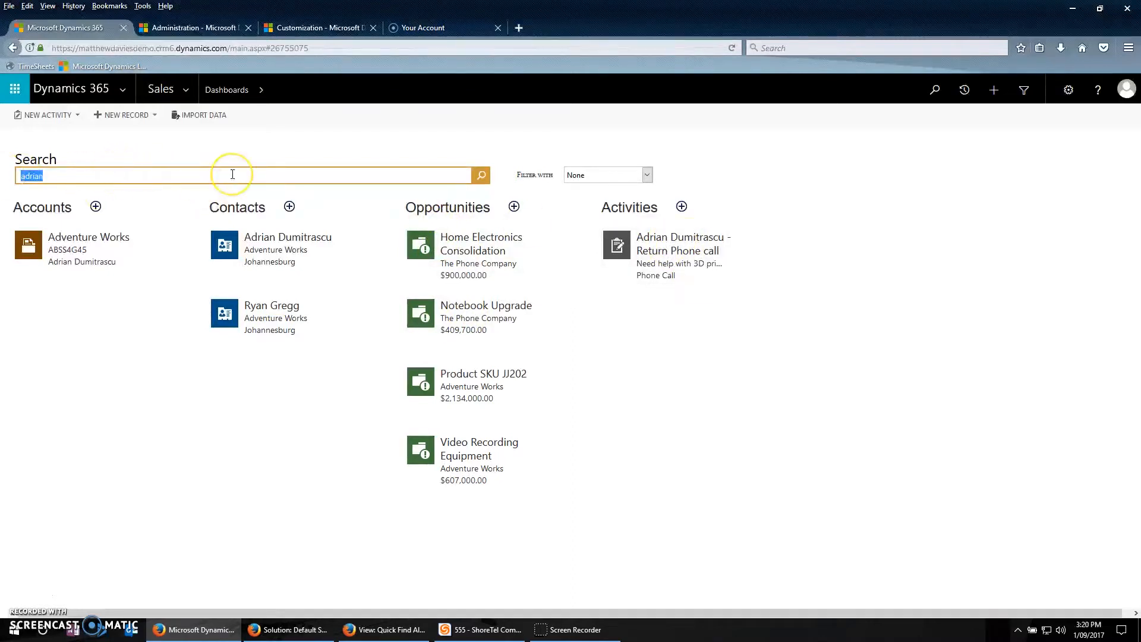
{"action": "type", "text": "groundwater"}
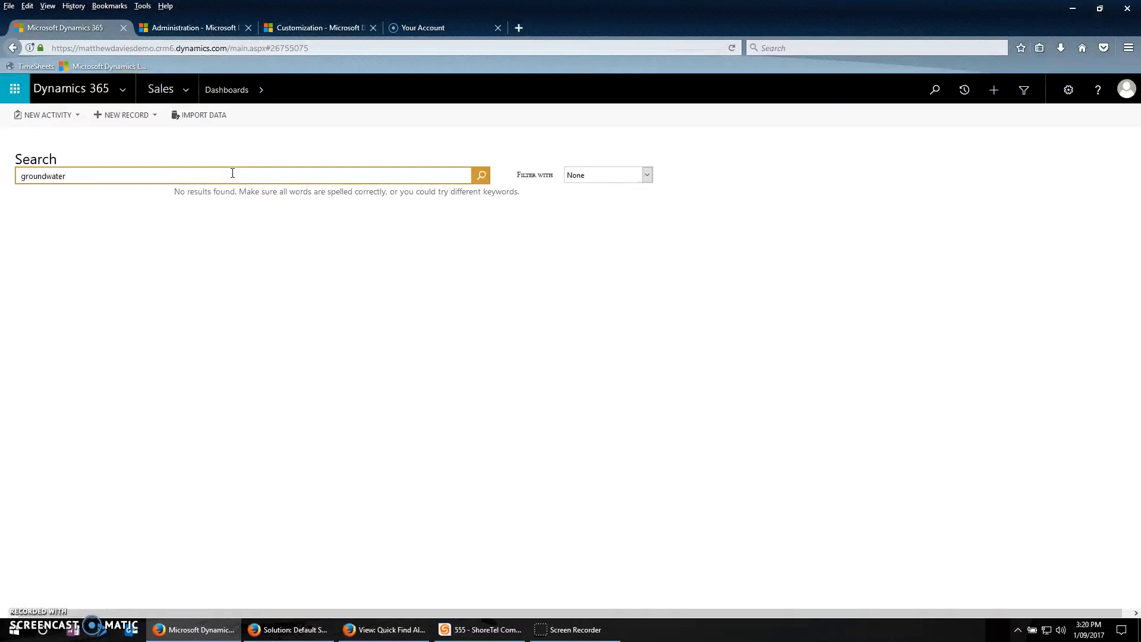
{"action": "left_click", "coordinate": [248, 165]}
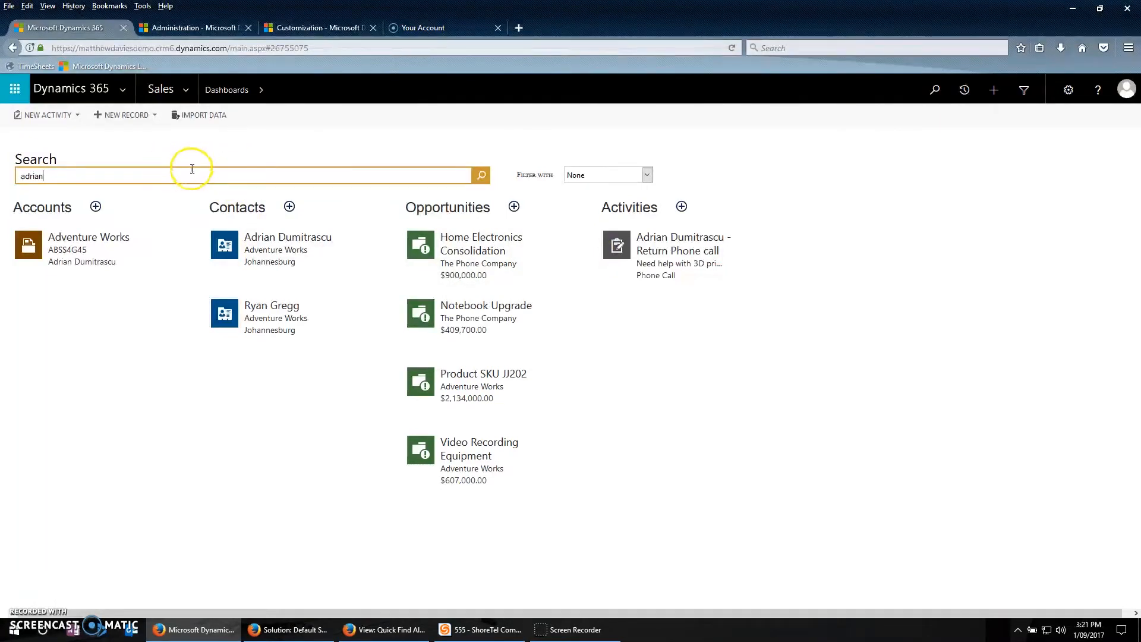
- Open System Settings in the Administration area and bring up the entity selection for Categorized Search
{"action": "left_click", "coordinate": [184, 90]}
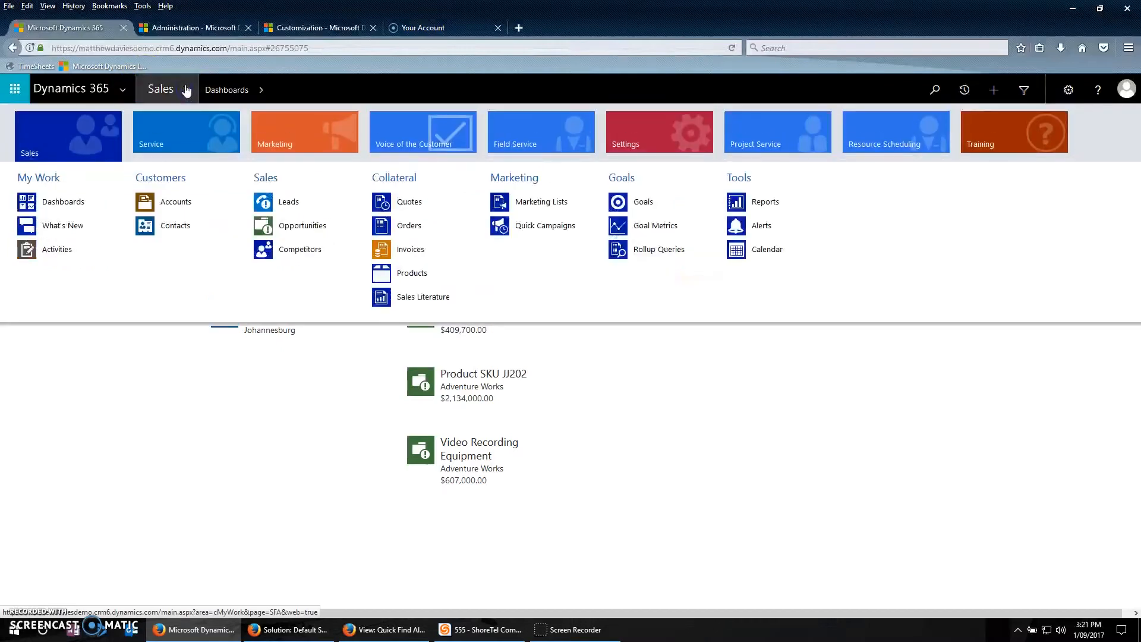
{"action": "left_click", "coordinate": [650, 137]}
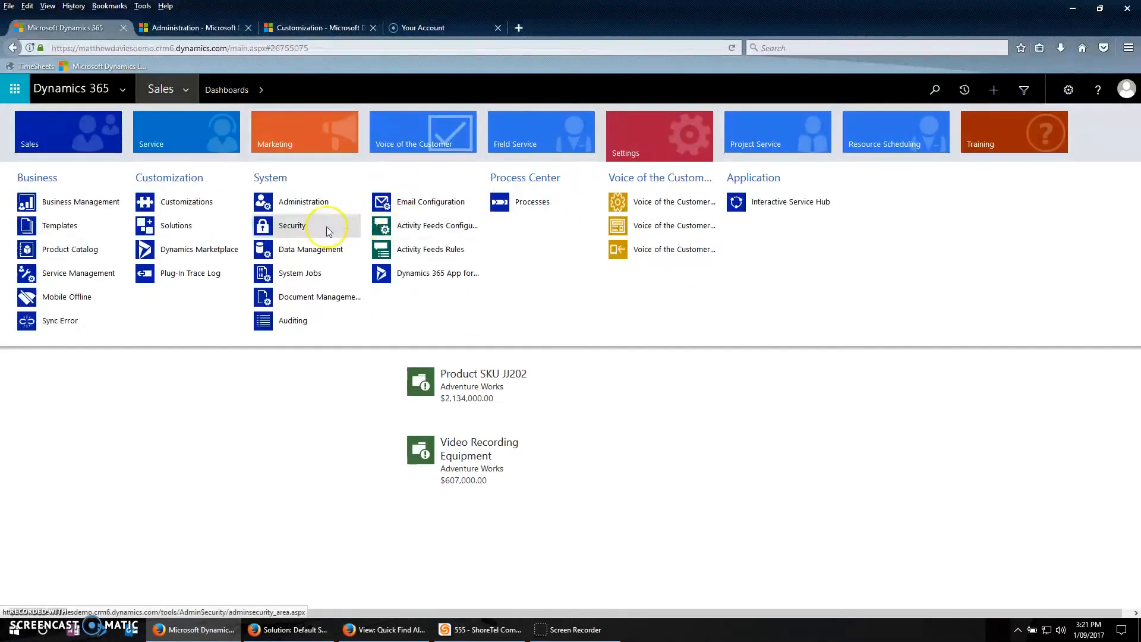
{"action": "left_click", "coordinate": [202, 27]}
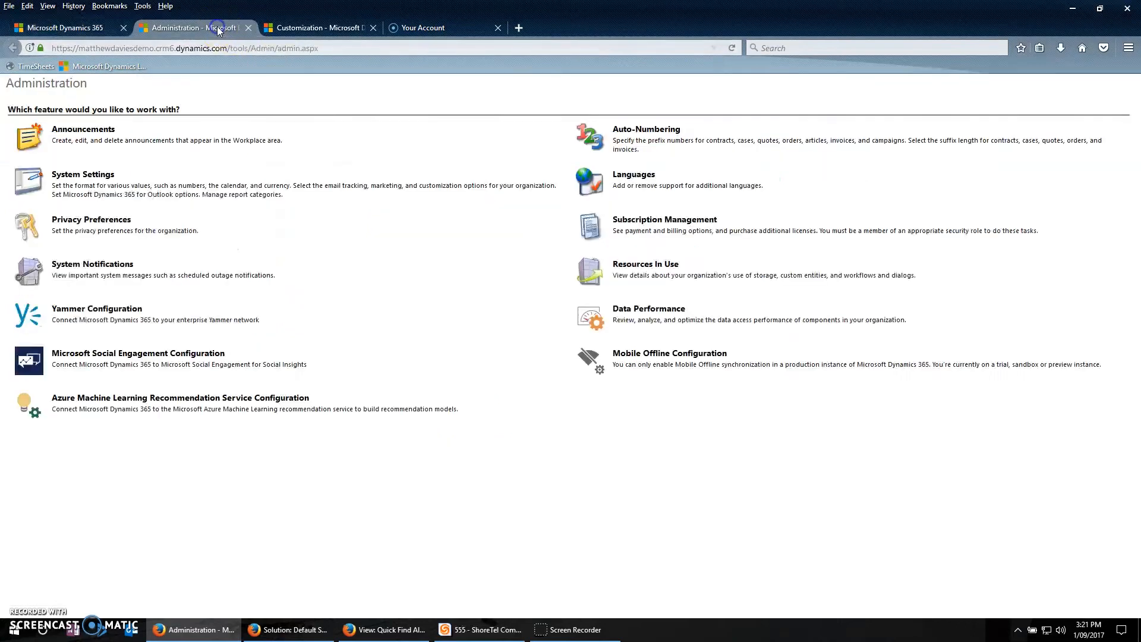
{"action": "left_click", "coordinate": [85, 173]}
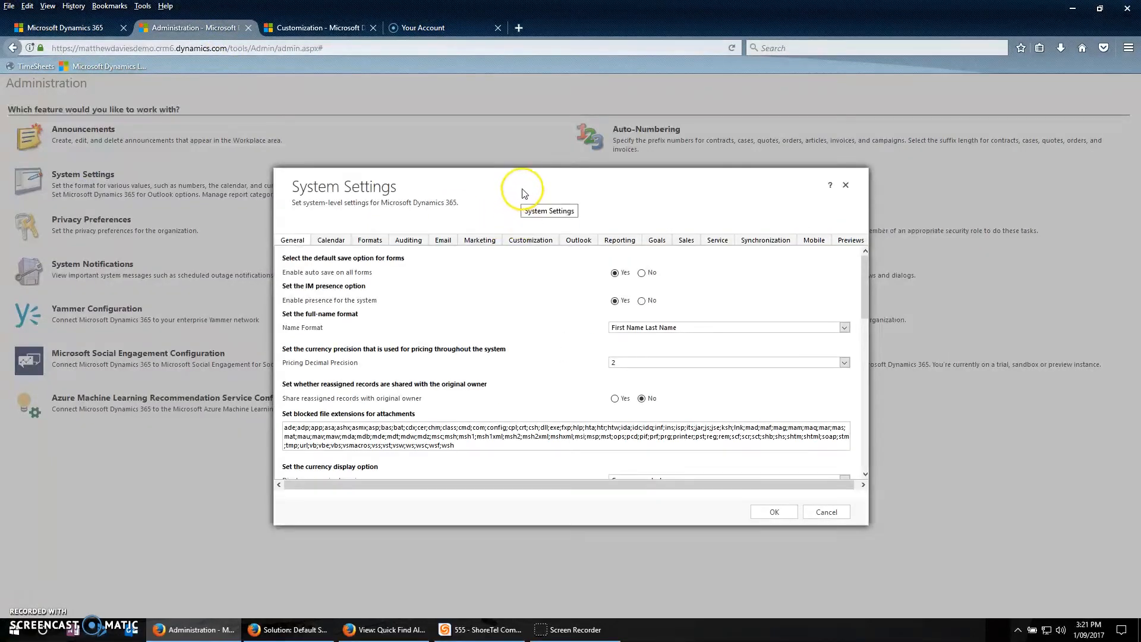
{"action": "scroll", "coordinate": [561, 352], "scroll_direction": "down", "scroll_amount": 3}
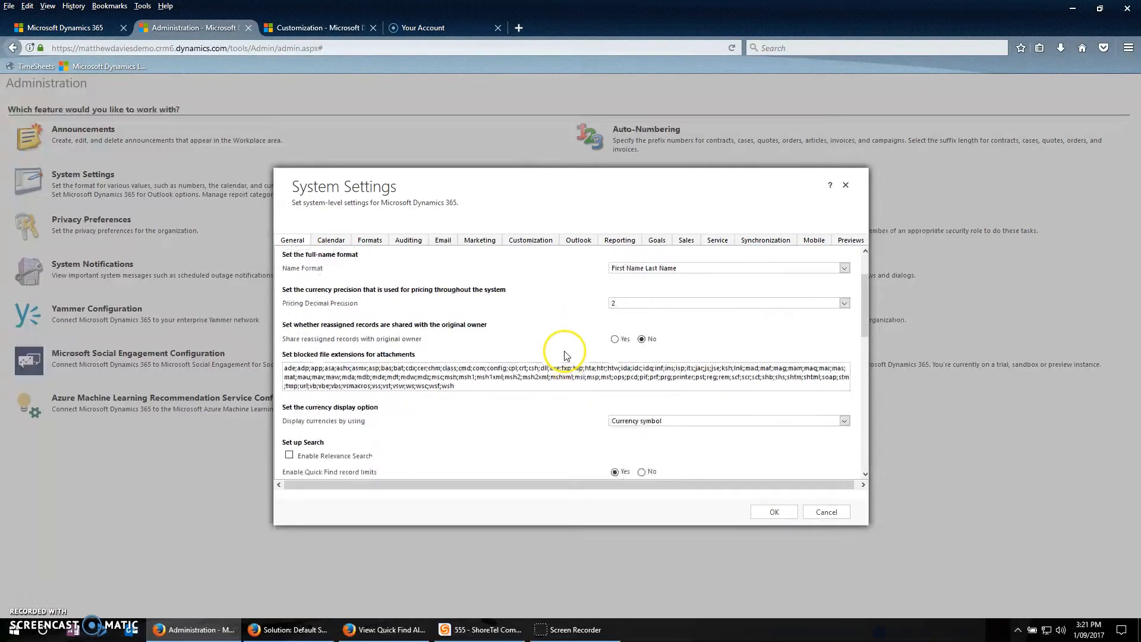
{"action": "scroll", "coordinate": [568, 355], "scroll_direction": "down", "scroll_amount": 1}
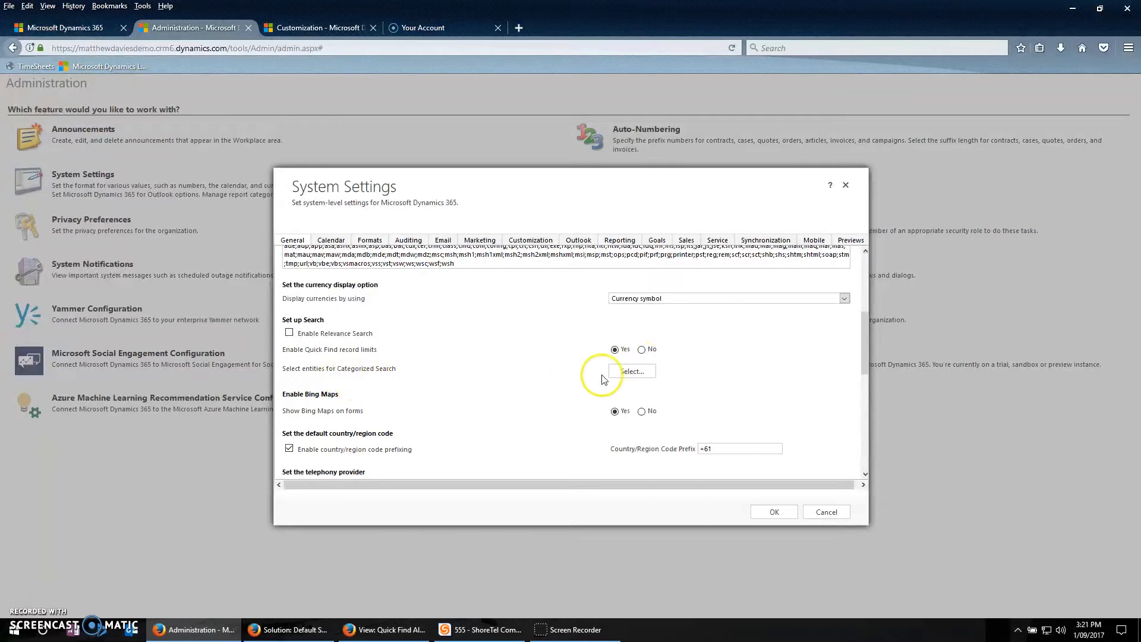
{"action": "left_click", "coordinate": [632, 372]}
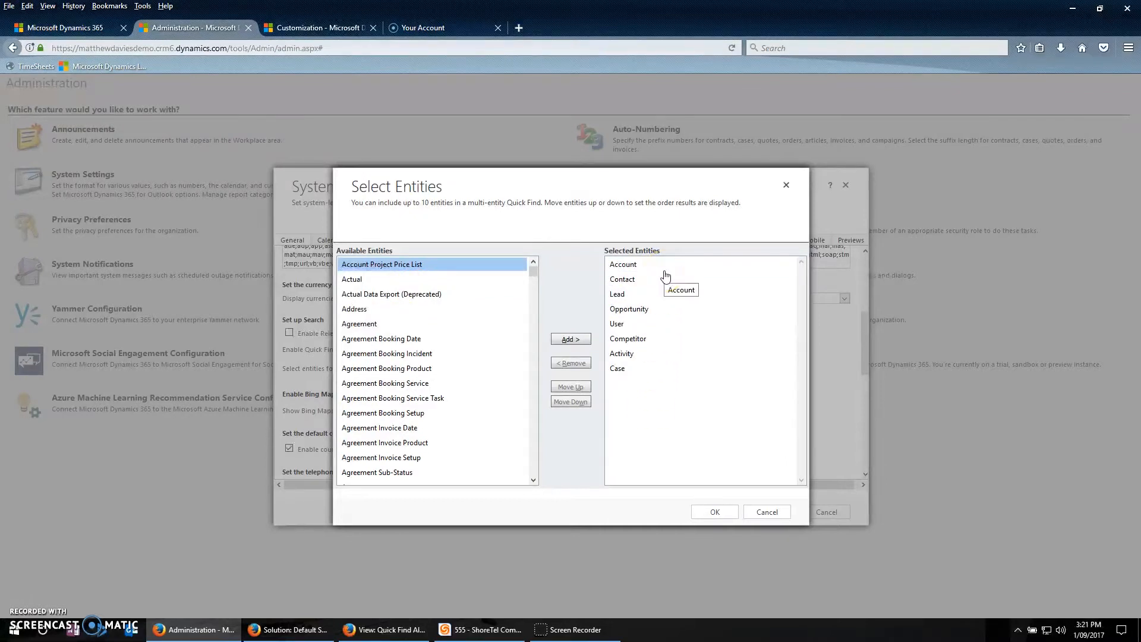
- Find the Quote entity among the available entities and add it to the selected entities for Categorized Search
{"action": "left_click", "coordinate": [648, 272]}
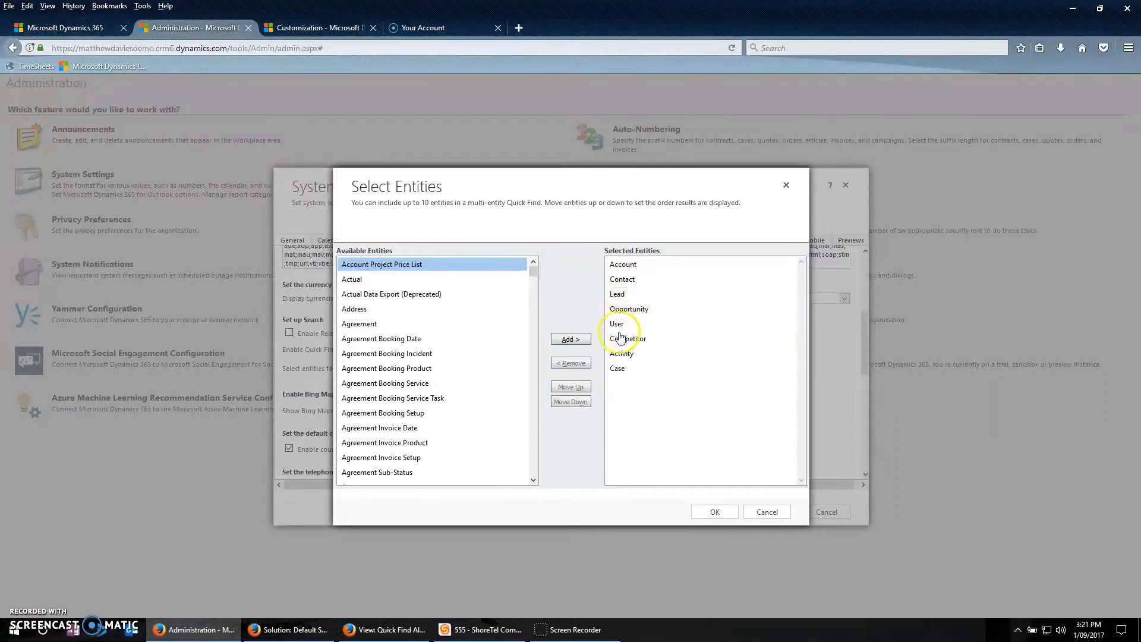
{"action": "left_click", "coordinate": [629, 371]}
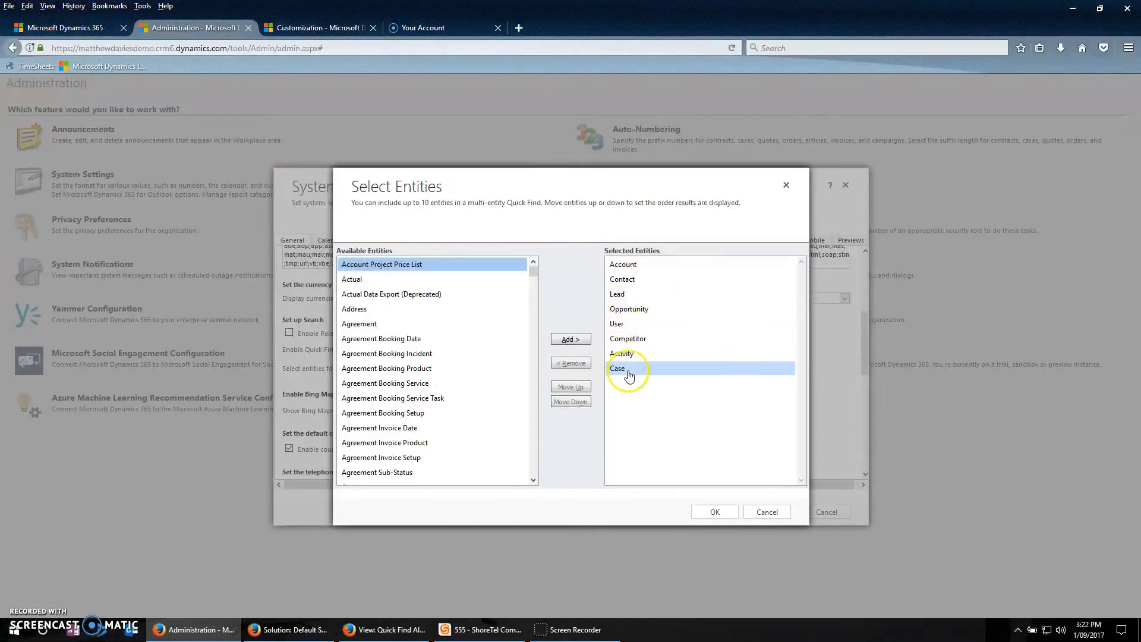
{"action": "left_click", "coordinate": [534, 278]}
{"action": "left_click_drag", "start_coordinate": [534, 275], "coordinate": [542, 351]}
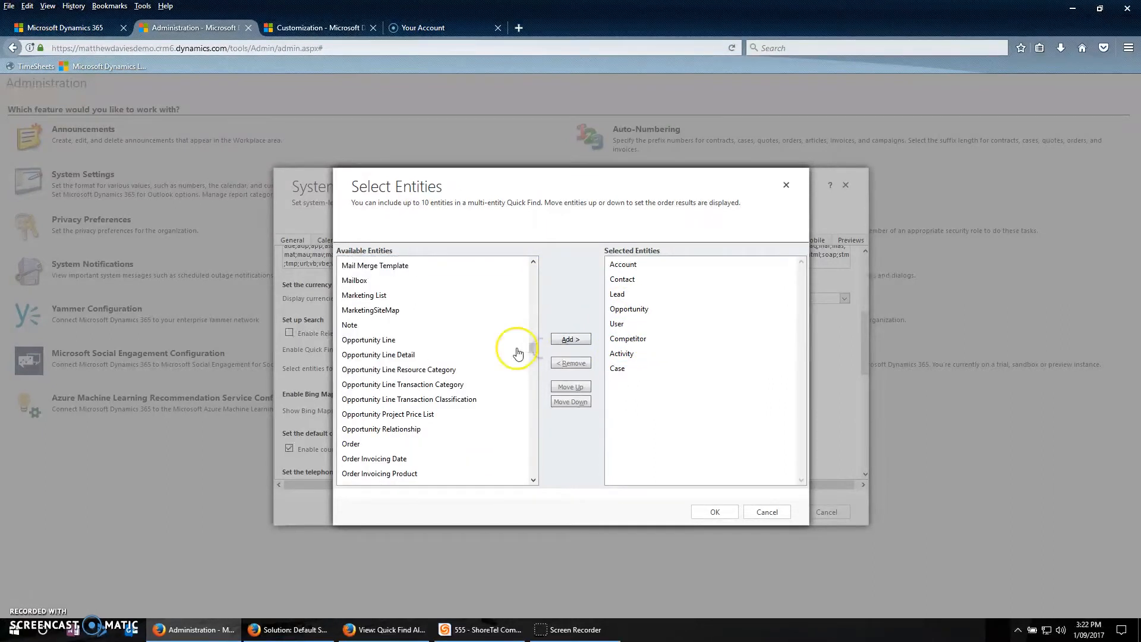
{"action": "scroll", "coordinate": [497, 372], "scroll_direction": "down", "scroll_amount": 3}
{"action": "left_click", "coordinate": [500, 370]}
{"action": "scroll", "coordinate": [499, 375], "scroll_direction": "down", "scroll_amount": 9}
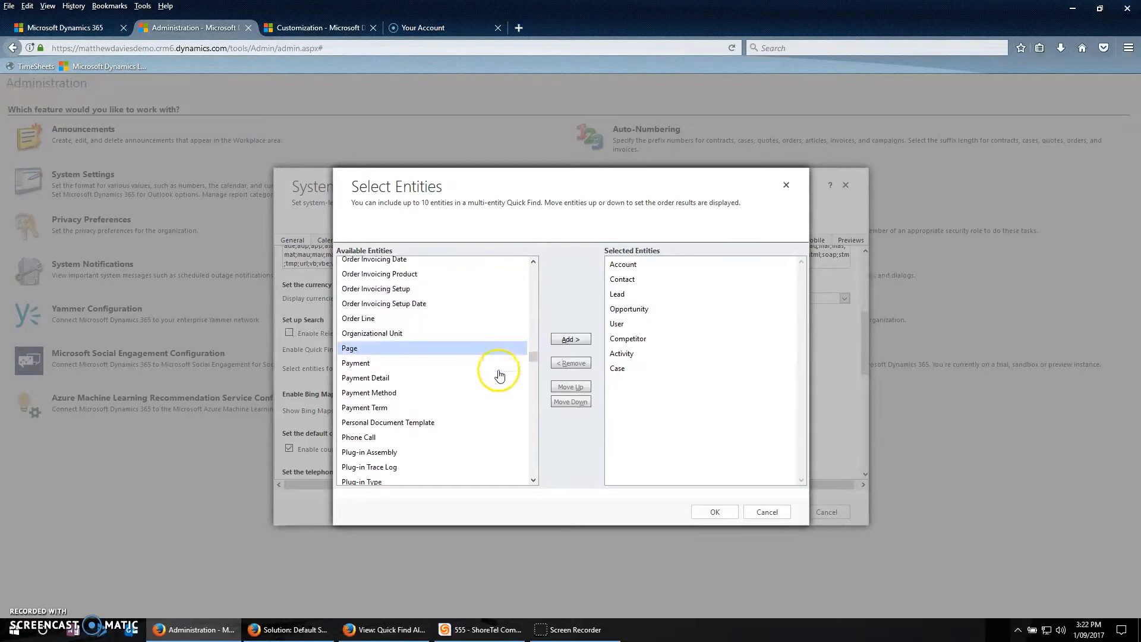
{"action": "scroll", "coordinate": [500, 373], "scroll_direction": "down", "scroll_amount": 10}
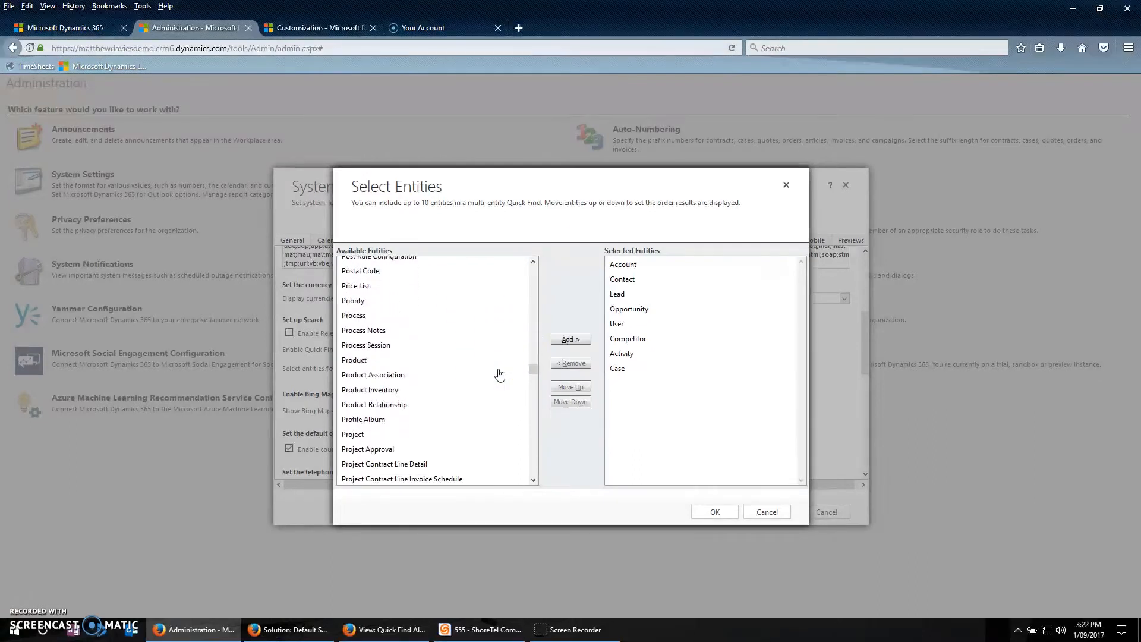
{"action": "scroll", "coordinate": [499, 374], "scroll_direction": "down", "scroll_amount": 3}
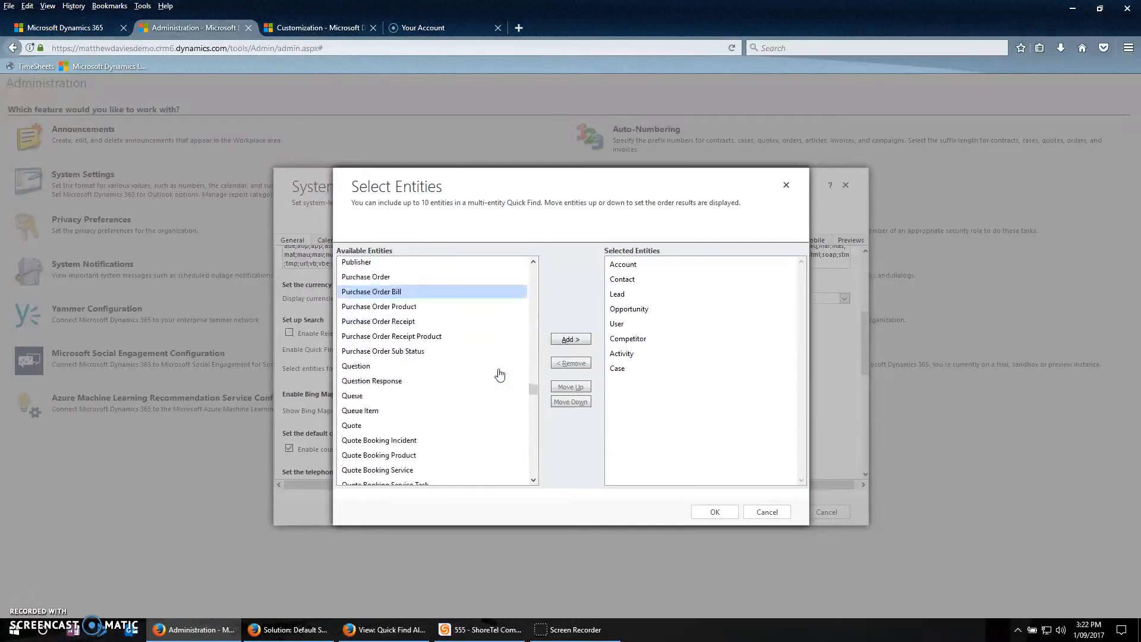
{"action": "left_click", "coordinate": [358, 383]}
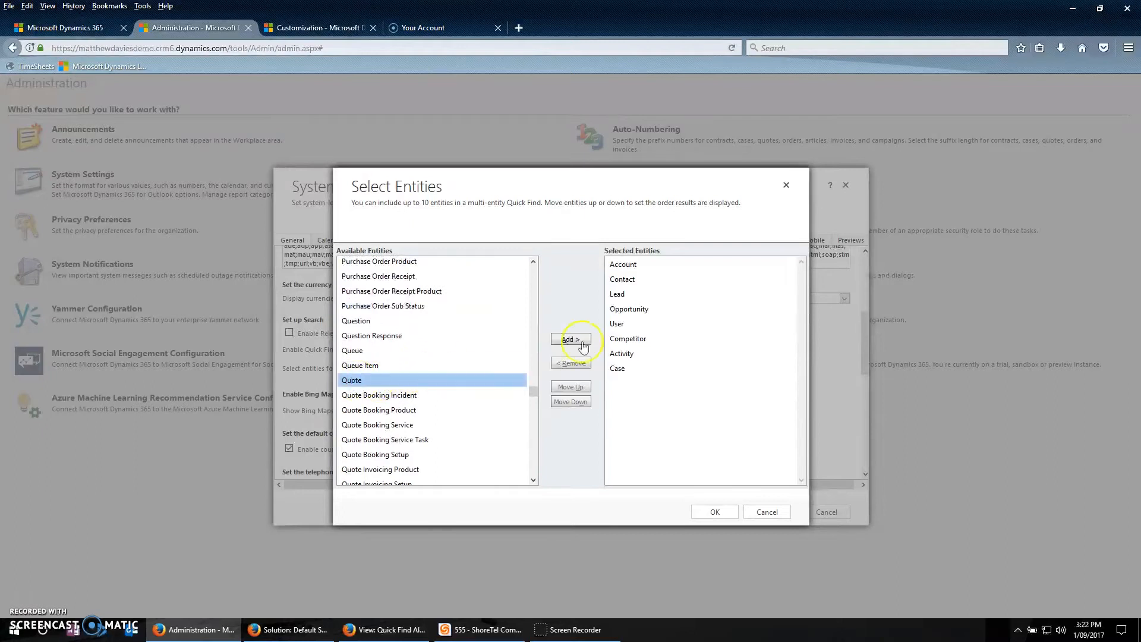
{"action": "left_click", "coordinate": [562, 341]}
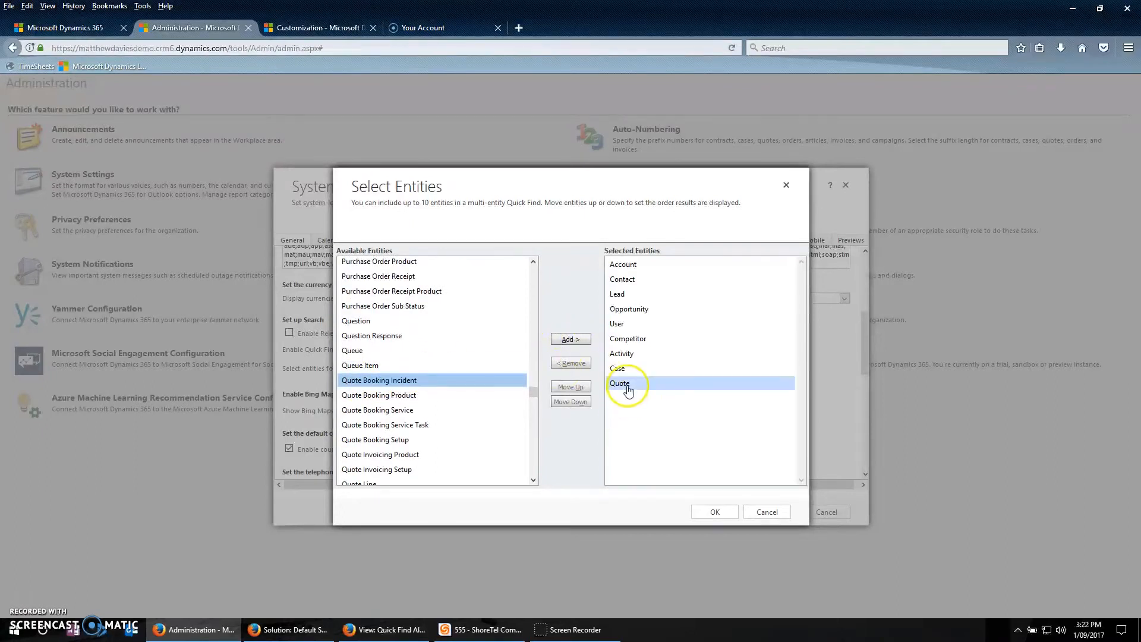
- Move Quote up the selected entities so it sits directly below Contact
{"action": "left_click", "coordinate": [633, 269]}
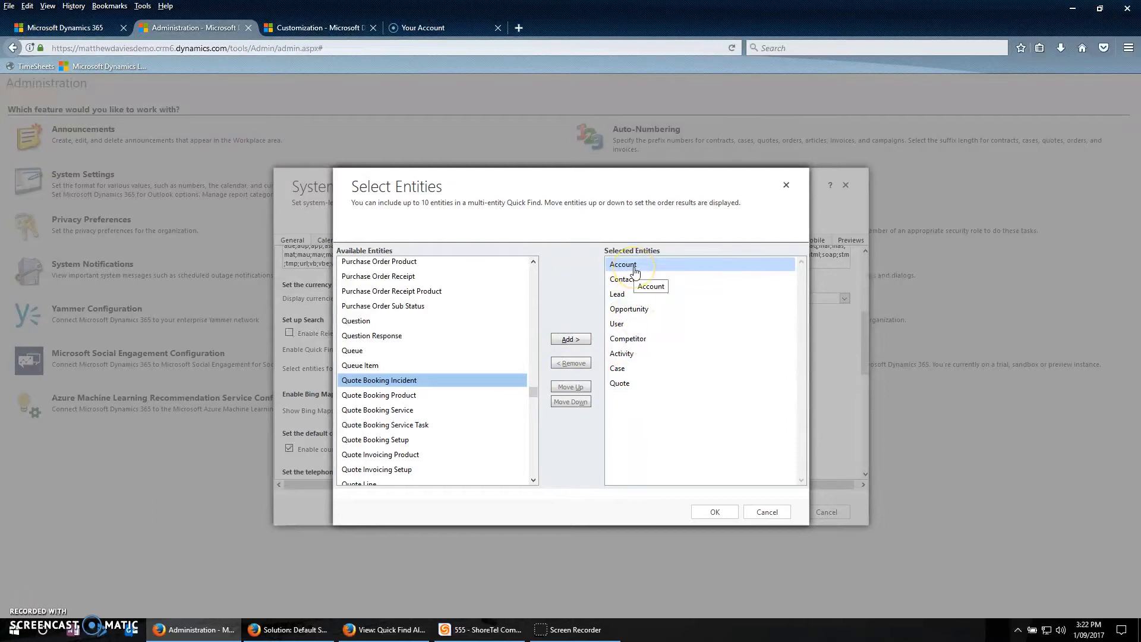
{"action": "left_click", "coordinate": [629, 386]}
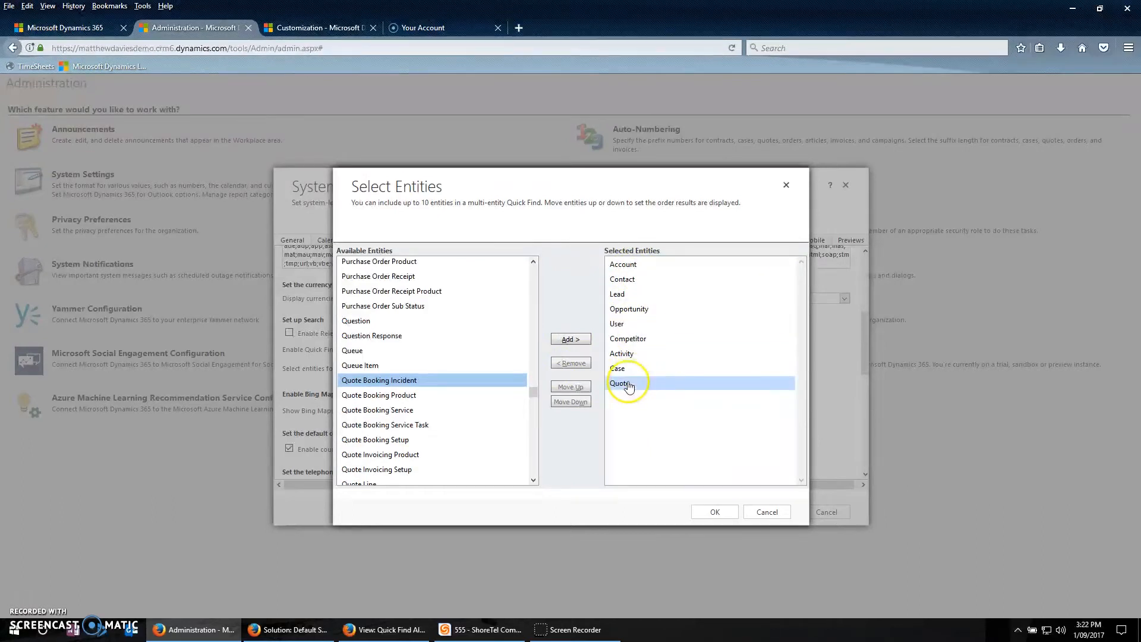
{"action": "left_click", "coordinate": [569, 389]}
{"action": "left_click", "coordinate": [569, 389]}
{"action": "left_click", "coordinate": [570, 389]}
{"action": "left_click", "coordinate": [569, 389]}
{"action": "left_click", "coordinate": [570, 389]}
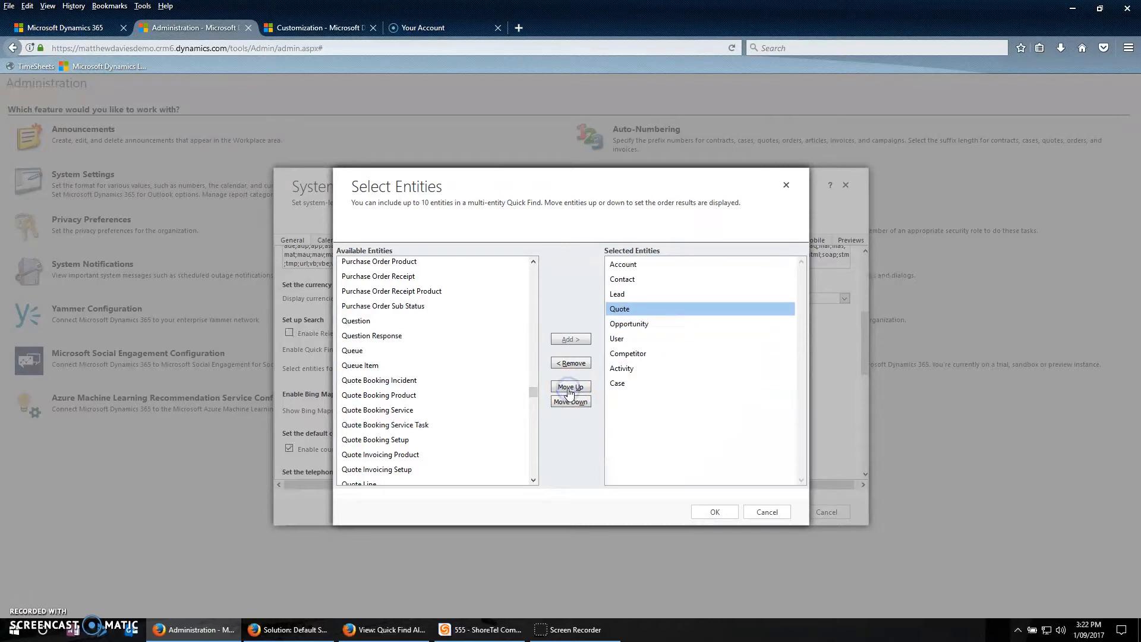
{"action": "left_click", "coordinate": [569, 389]}
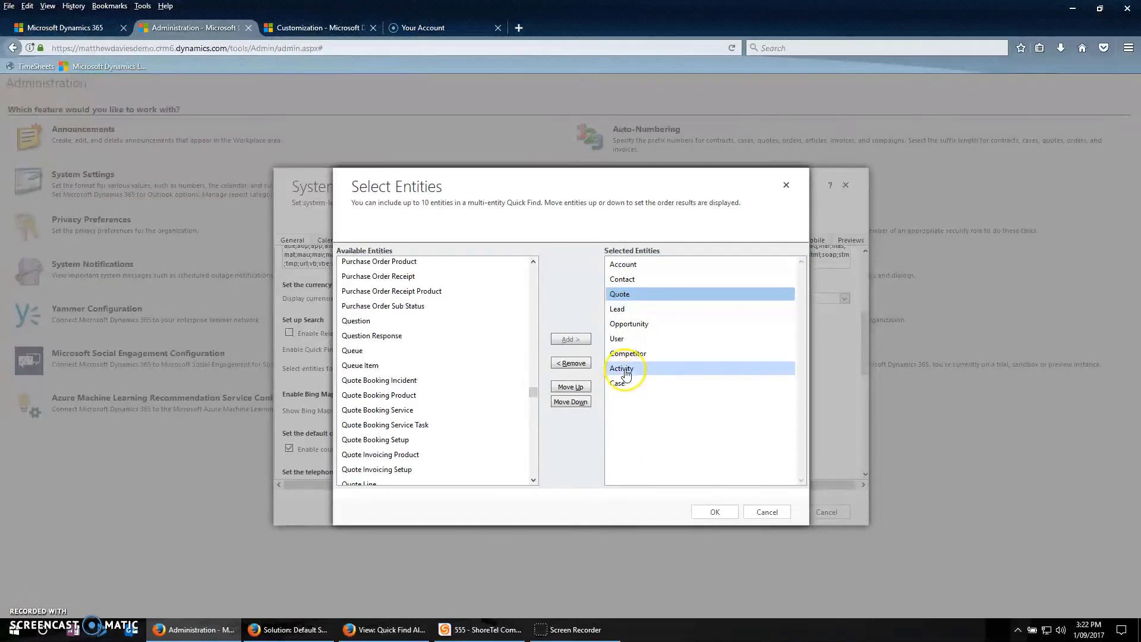
- Remove User from the selected entities and save both the entity selection and the System Settings
{"action": "left_click", "coordinate": [620, 340]}
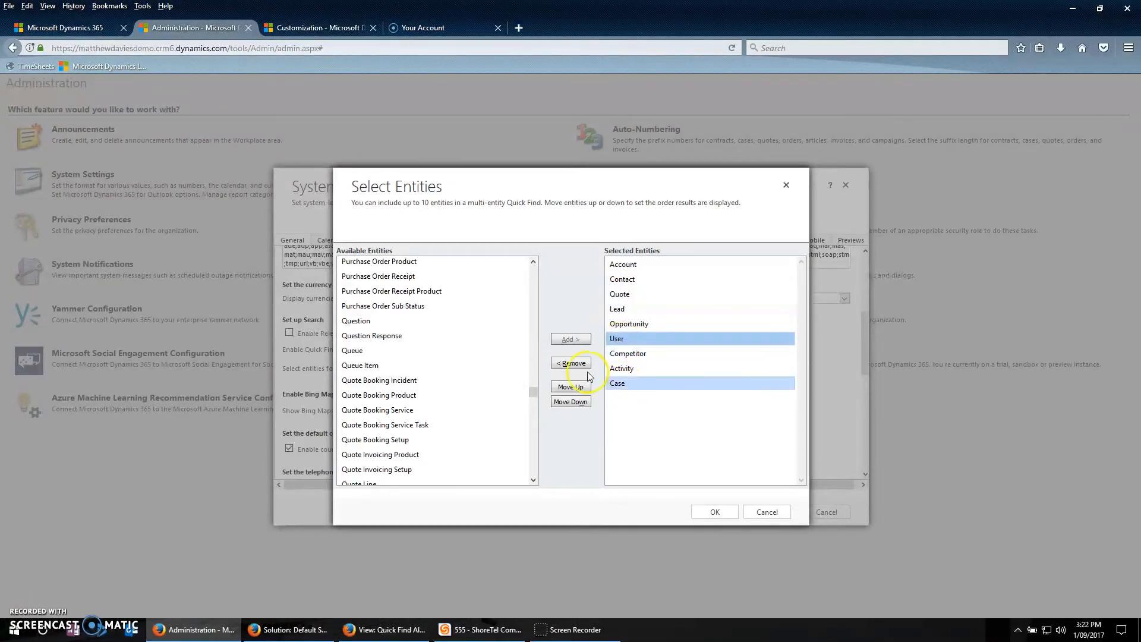
{"action": "left_click", "coordinate": [572, 365]}
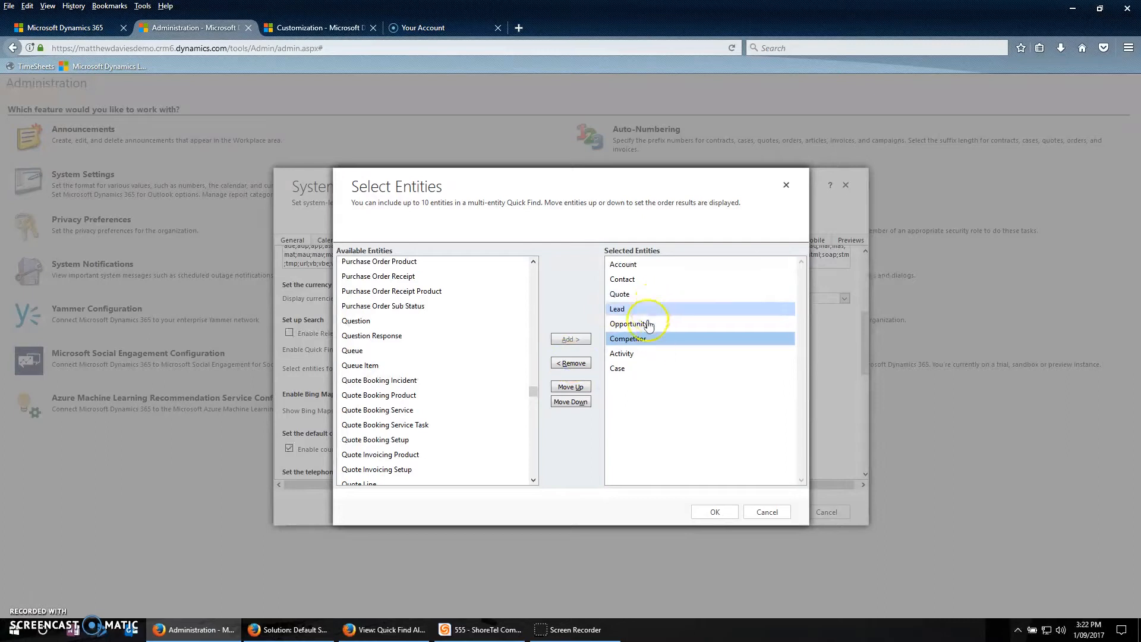
{"action": "left_click", "coordinate": [718, 515]}
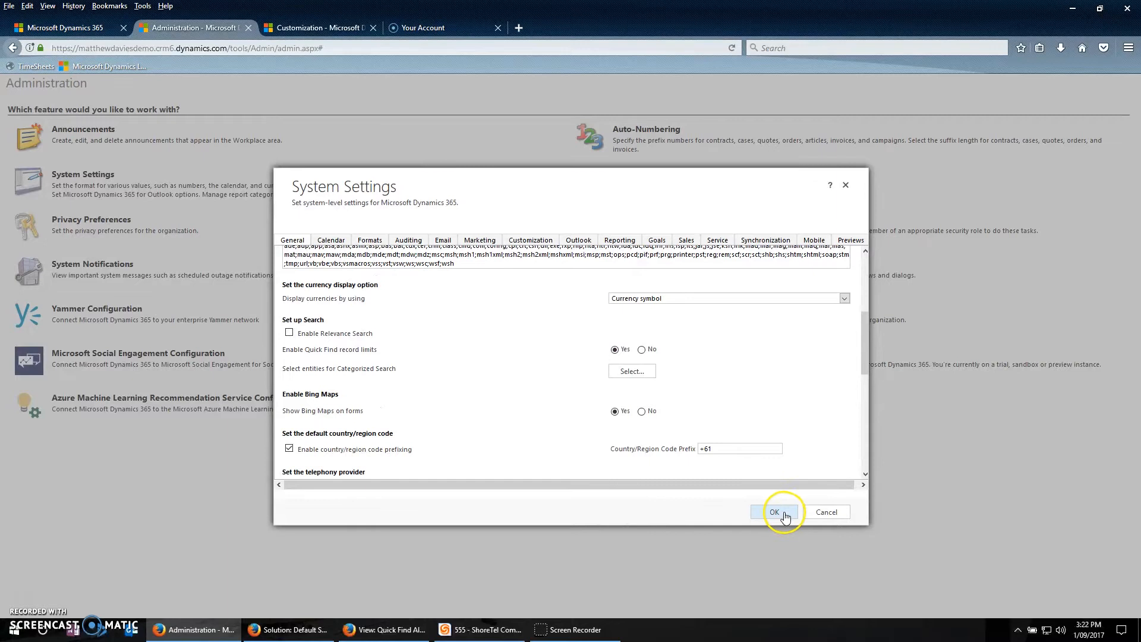
{"action": "left_click", "coordinate": [780, 513]}
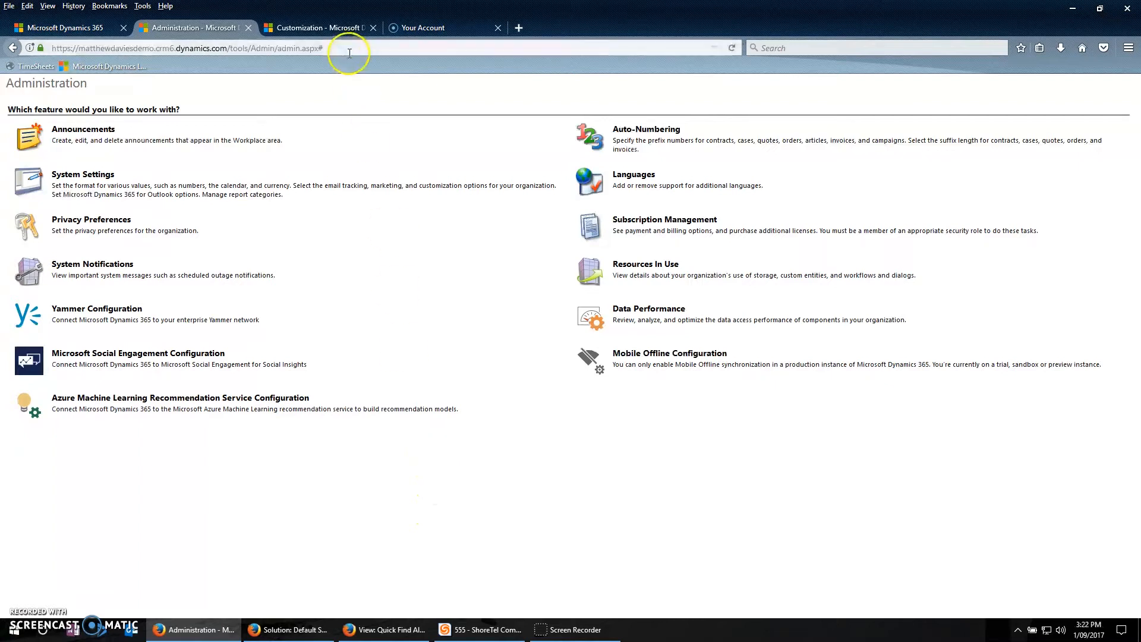
- Switch to the Customization page, checking where Customizations is found in the Settings area
{"action": "left_click", "coordinate": [297, 28]}
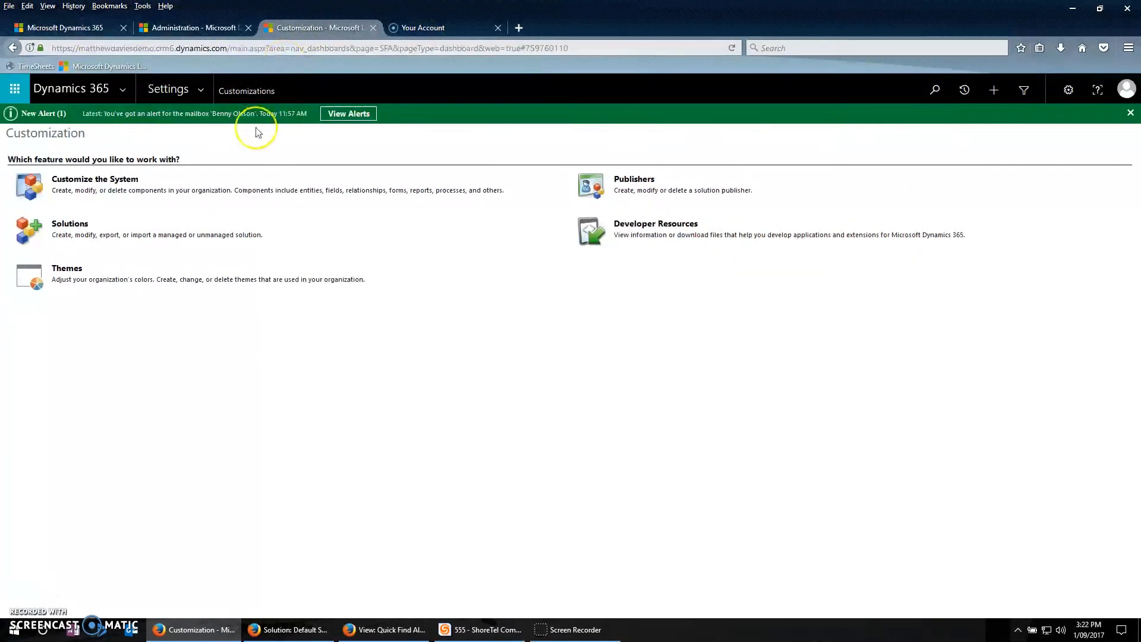
{"action": "left_click", "coordinate": [200, 92]}
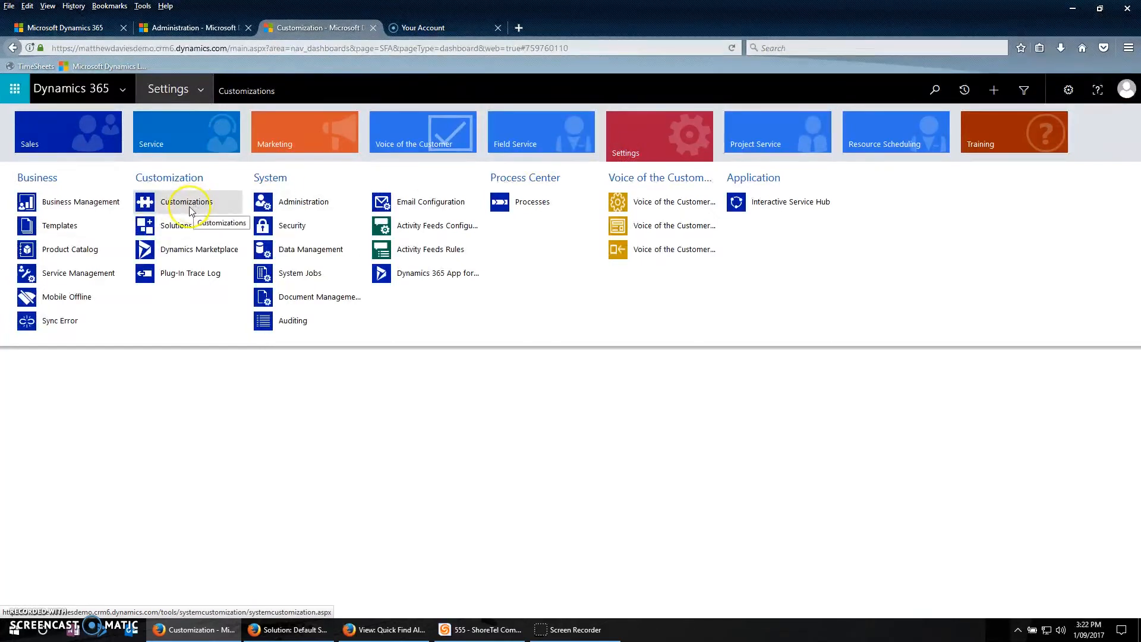
{"action": "left_click", "coordinate": [201, 399]}
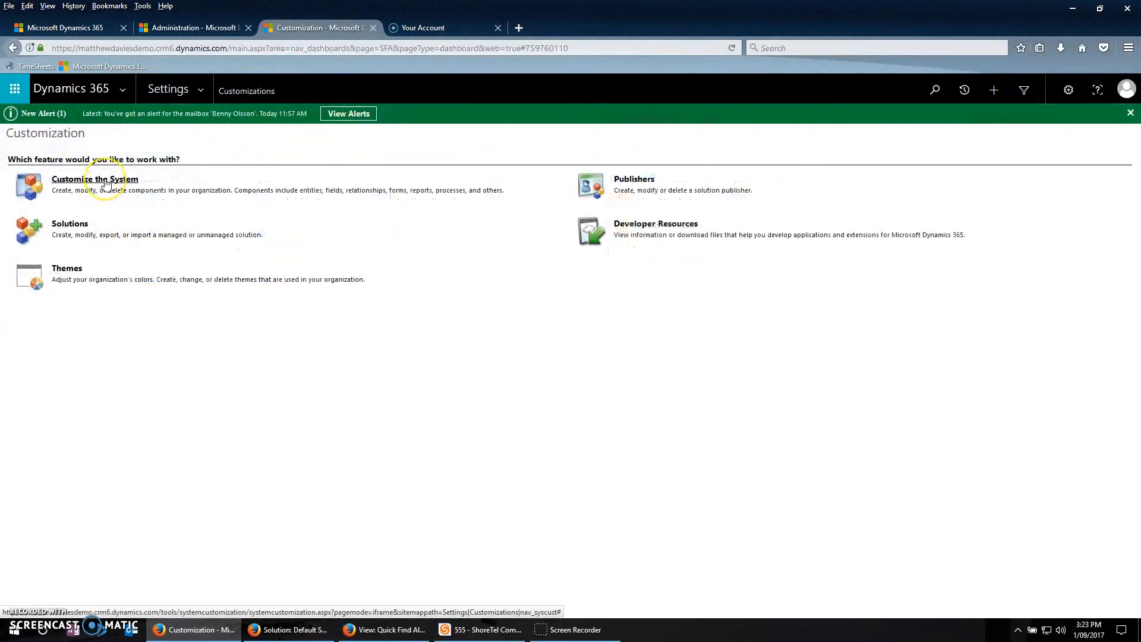
- Bring up the Default Solution window on the Quote entity's Views list, with the separate Quick Find All Quotes window minimized
{"action": "left_click", "coordinate": [377, 629]}
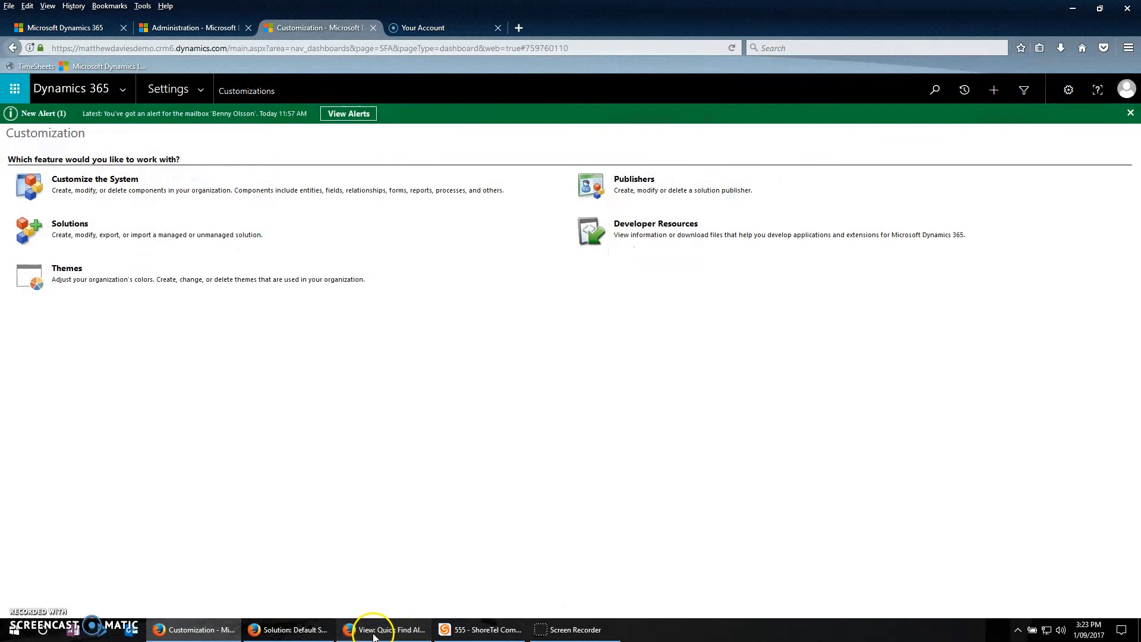
{"action": "left_click", "coordinate": [288, 629]}
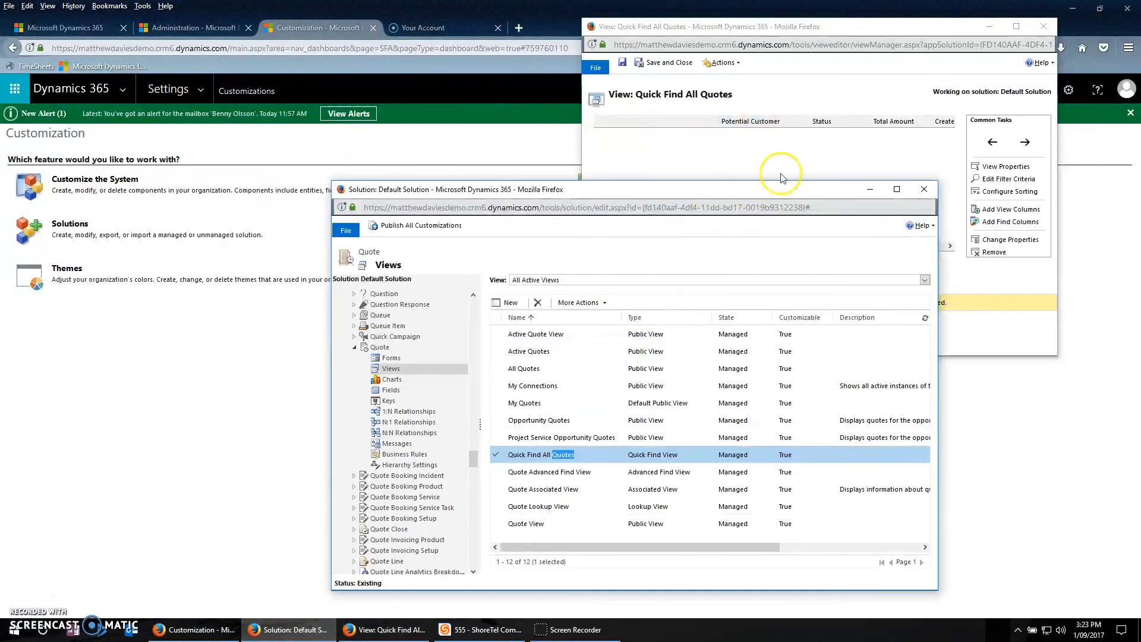
{"action": "left_click", "coordinate": [989, 28]}
{"action": "left_click", "coordinate": [989, 26]}
{"action": "left_click_drag", "start_coordinate": [759, 188], "coordinate": [664, 88]}
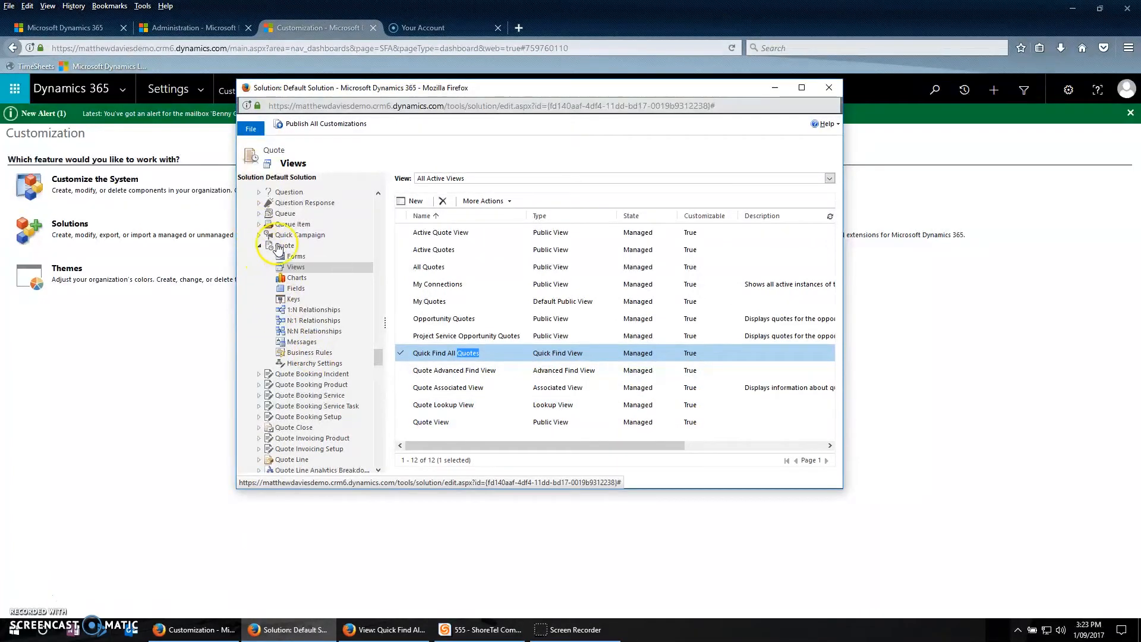
{"action": "left_click", "coordinate": [384, 633]}
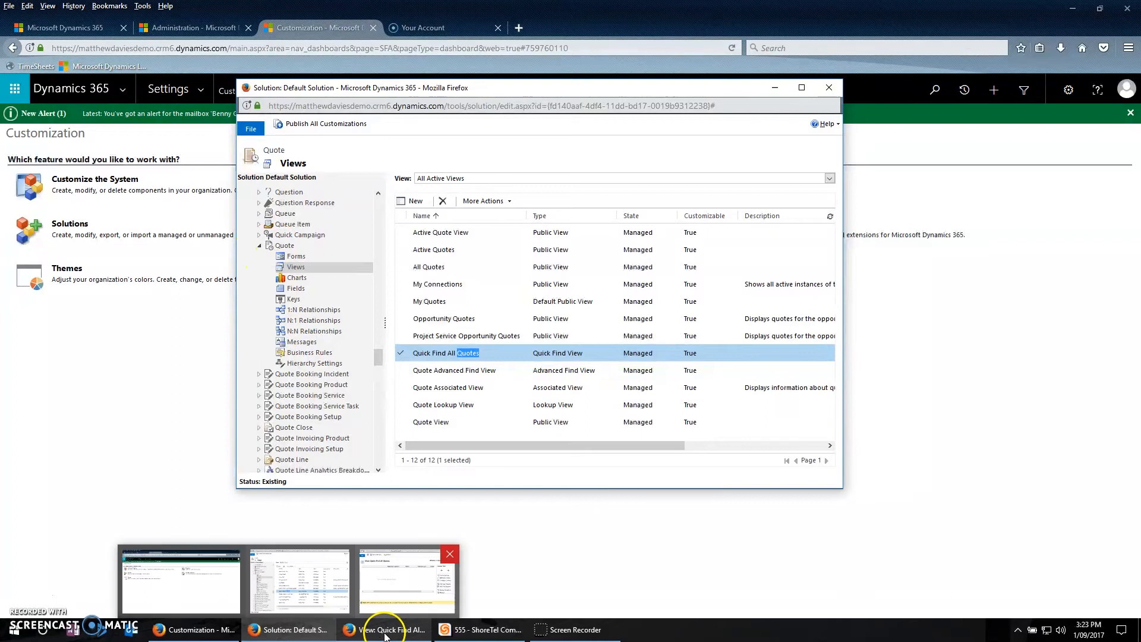
{"action": "left_click", "coordinate": [428, 360]}
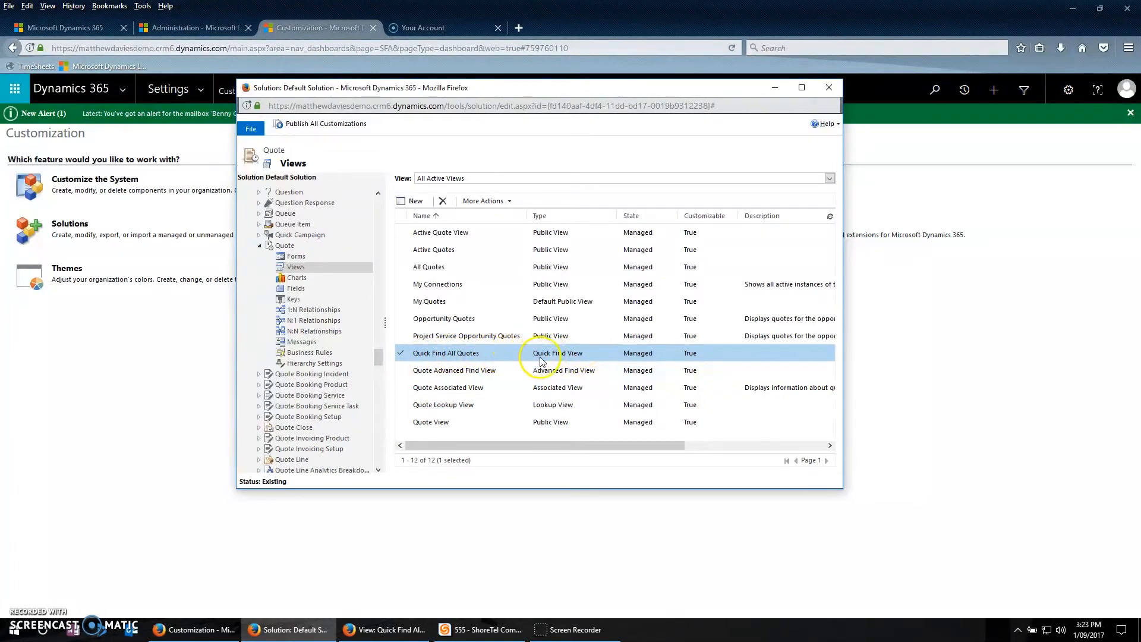
- Open the Quick Find All Quotes view and move its window over the Default Solution window
{"action": "double_click", "coordinate": [479, 353]}
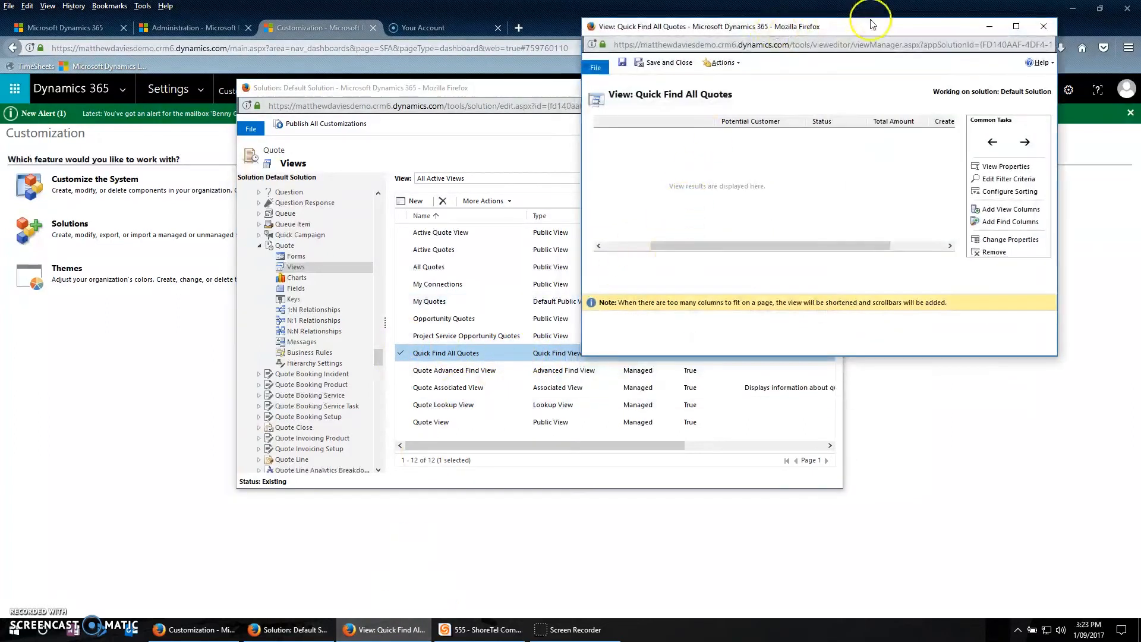
{"action": "left_click_drag", "start_coordinate": [865, 31], "coordinate": [731, 84]}
{"action": "left_click_drag", "start_coordinate": [588, 101], "coordinate": [577, 115]}
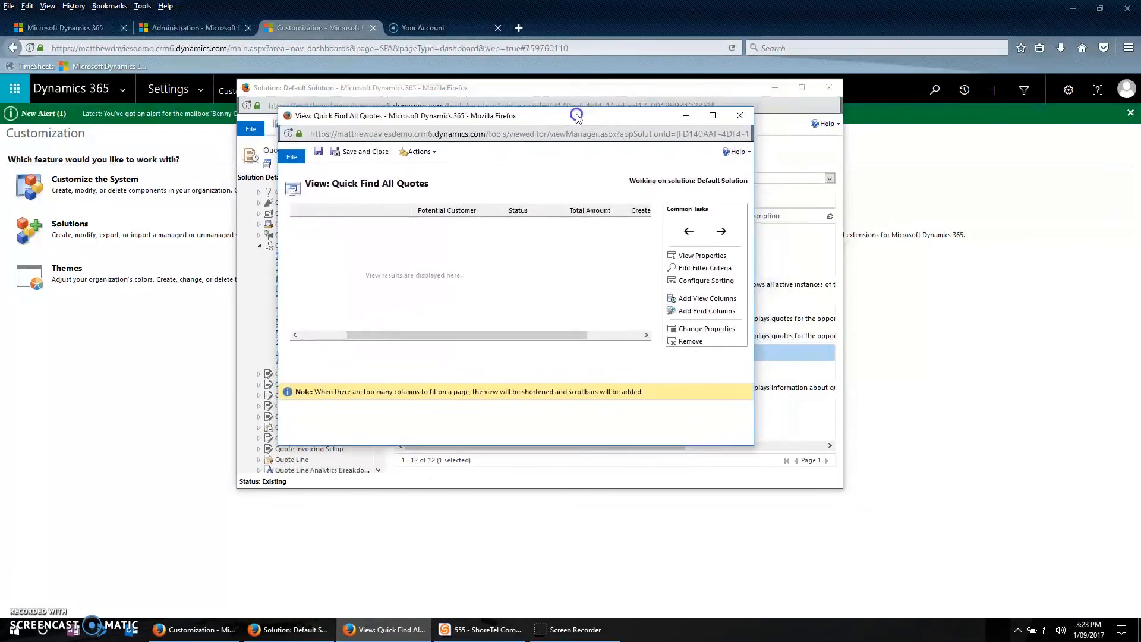
- Examine the columns and their order in the Quick Find All Quotes view
{"action": "left_click", "coordinate": [339, 218]}
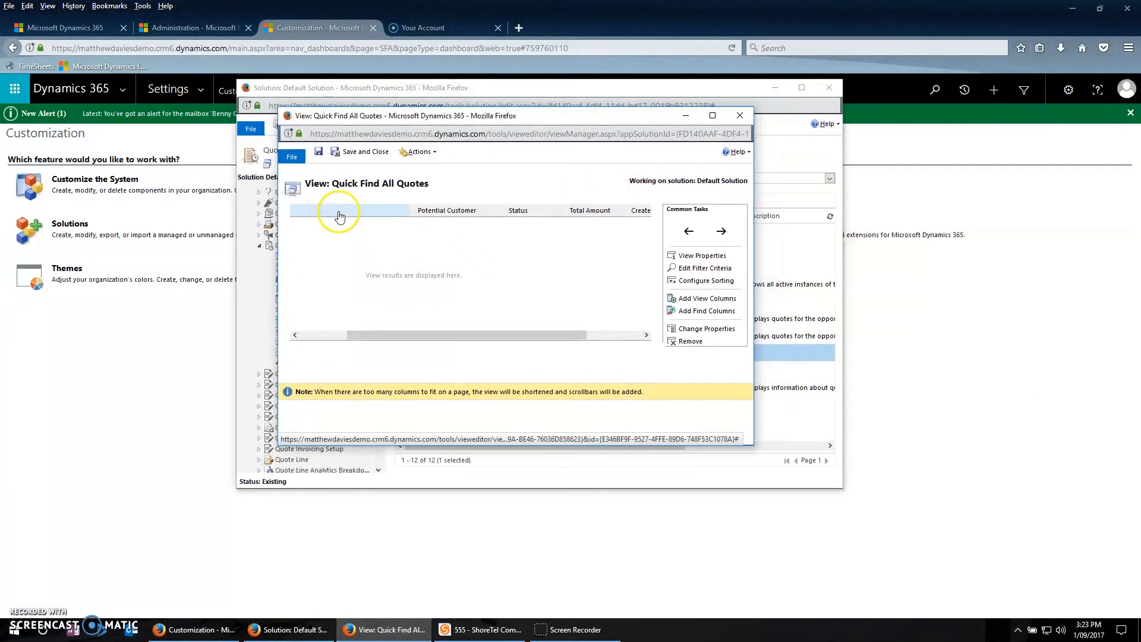
{"action": "left_click_drag", "start_coordinate": [395, 333], "coordinate": [314, 333]}
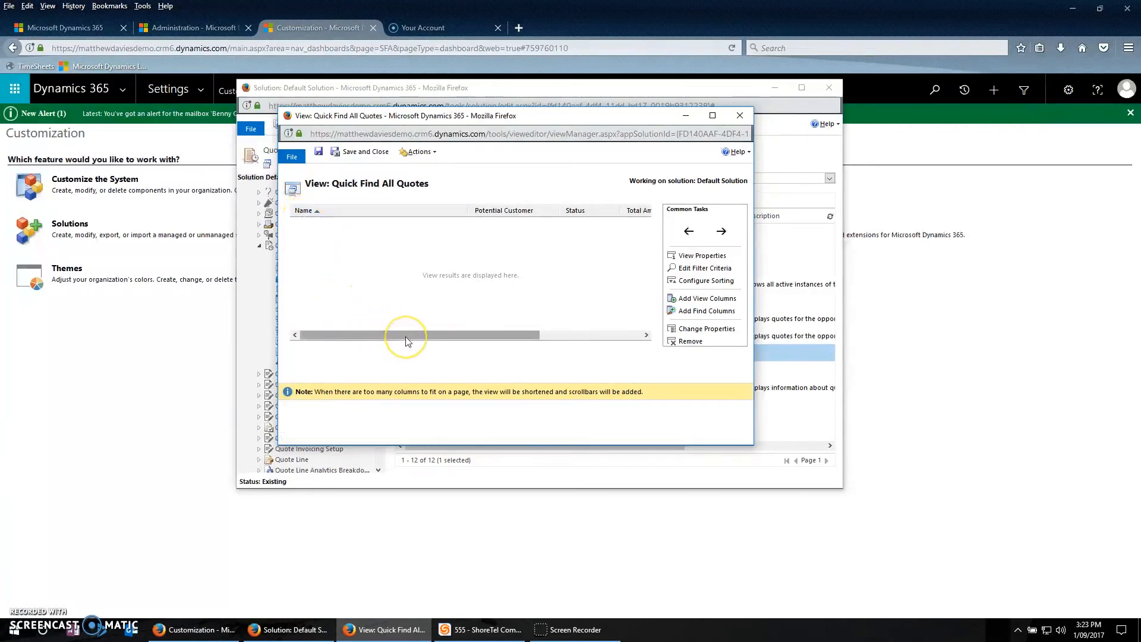
{"action": "left_click_drag", "start_coordinate": [407, 340], "coordinate": [517, 342]}
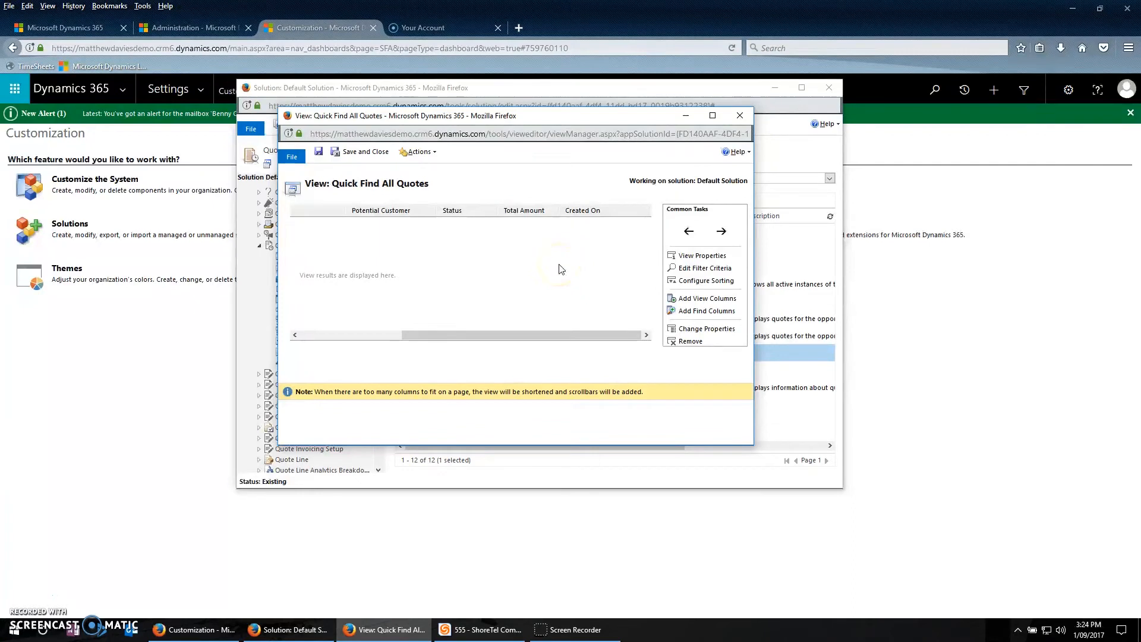
{"action": "left_click", "coordinate": [514, 335]}
{"action": "left_click_drag", "start_coordinate": [515, 334], "coordinate": [383, 333]}
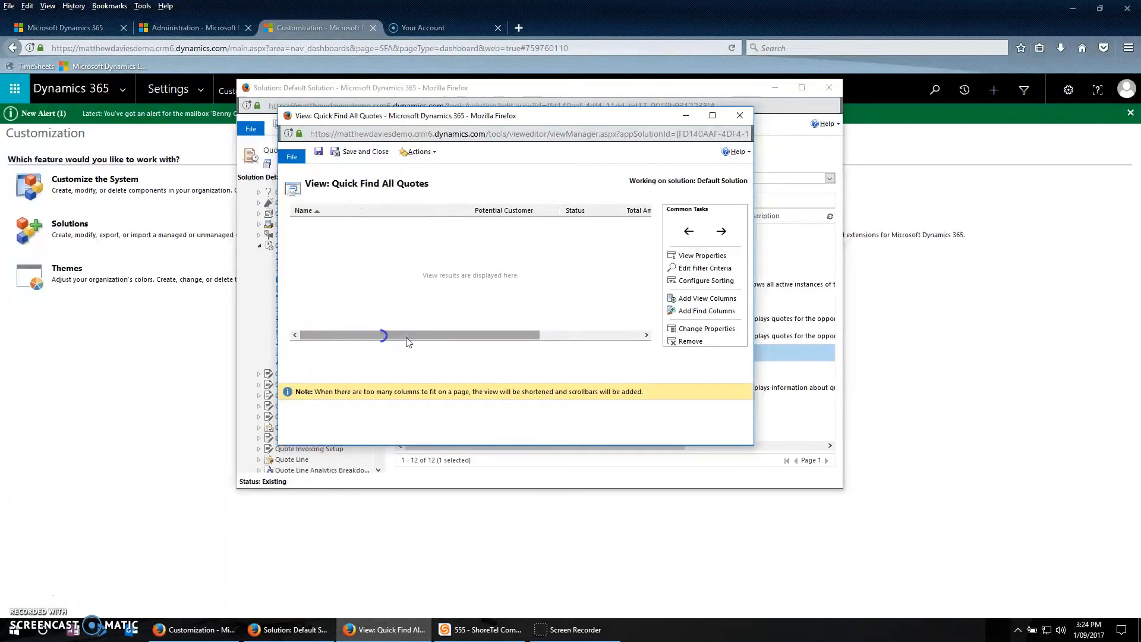
- Add Due By as a find column so the Quick Find All Quotes view searches on it
{"action": "left_click", "coordinate": [698, 312]}
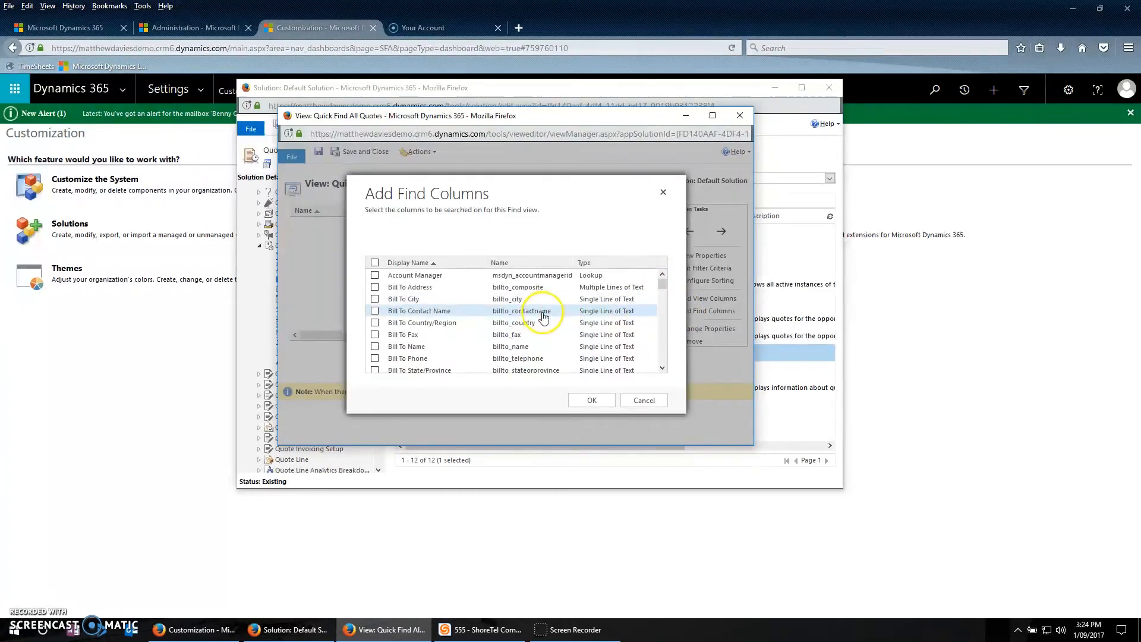
{"action": "scroll", "coordinate": [488, 328], "scroll_direction": "down", "scroll_amount": 2}
{"action": "scroll", "coordinate": [487, 327], "scroll_direction": "down", "scroll_amount": 6}
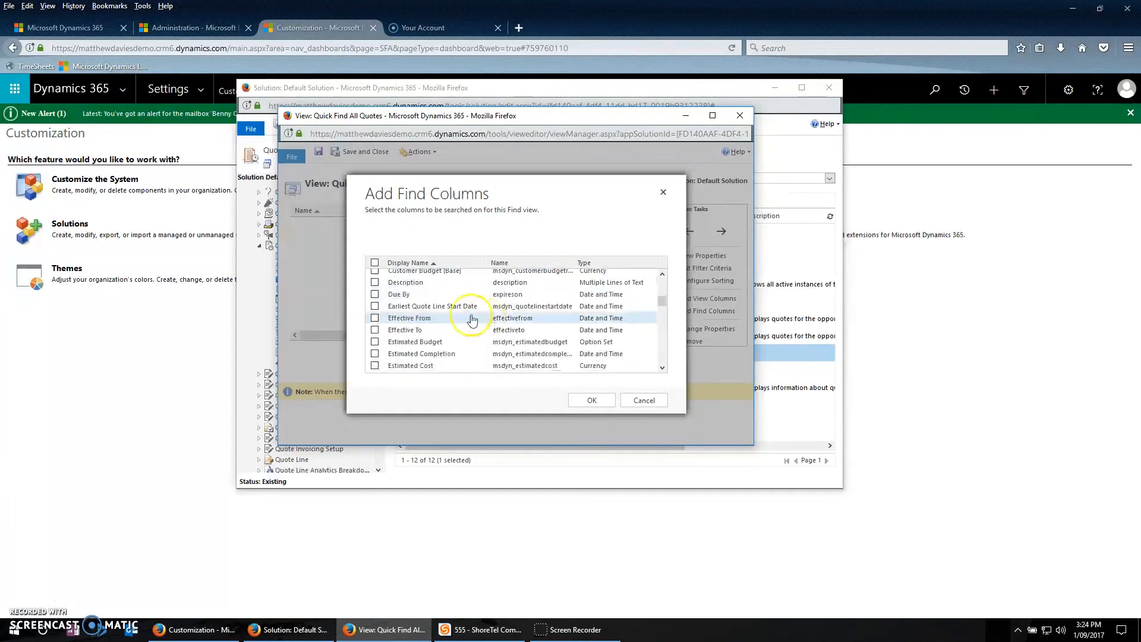
{"action": "left_click", "coordinate": [374, 294]}
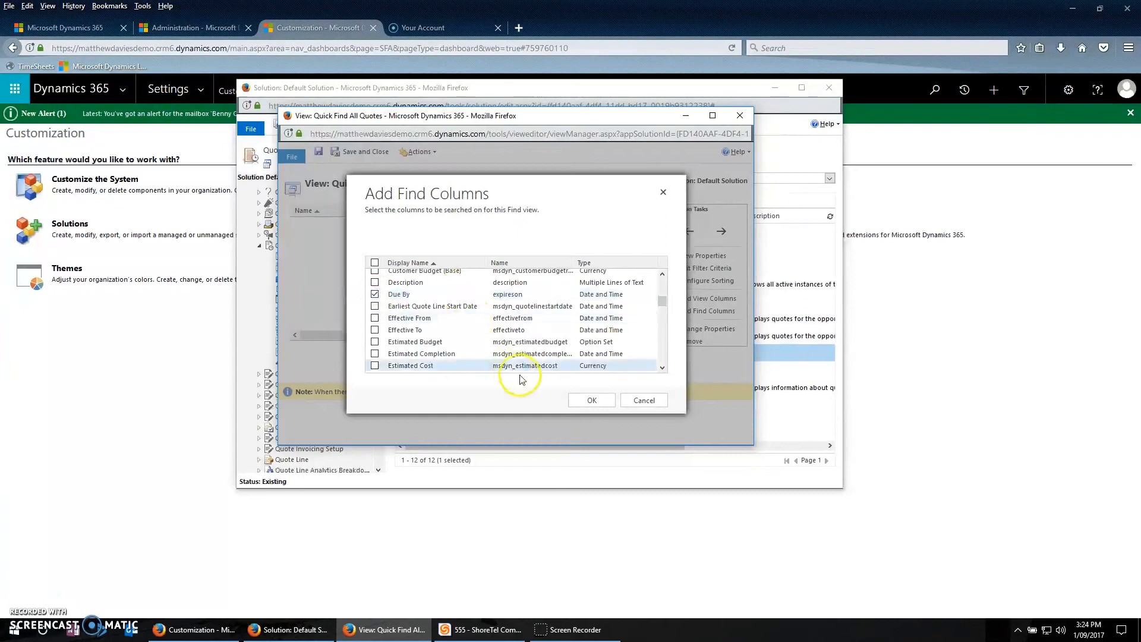
{"action": "left_click", "coordinate": [593, 400]}
- Add the Quote record type's Due By field as a view column in Quick Find All Quotes
{"action": "left_click_drag", "start_coordinate": [504, 334], "coordinate": [614, 335]}
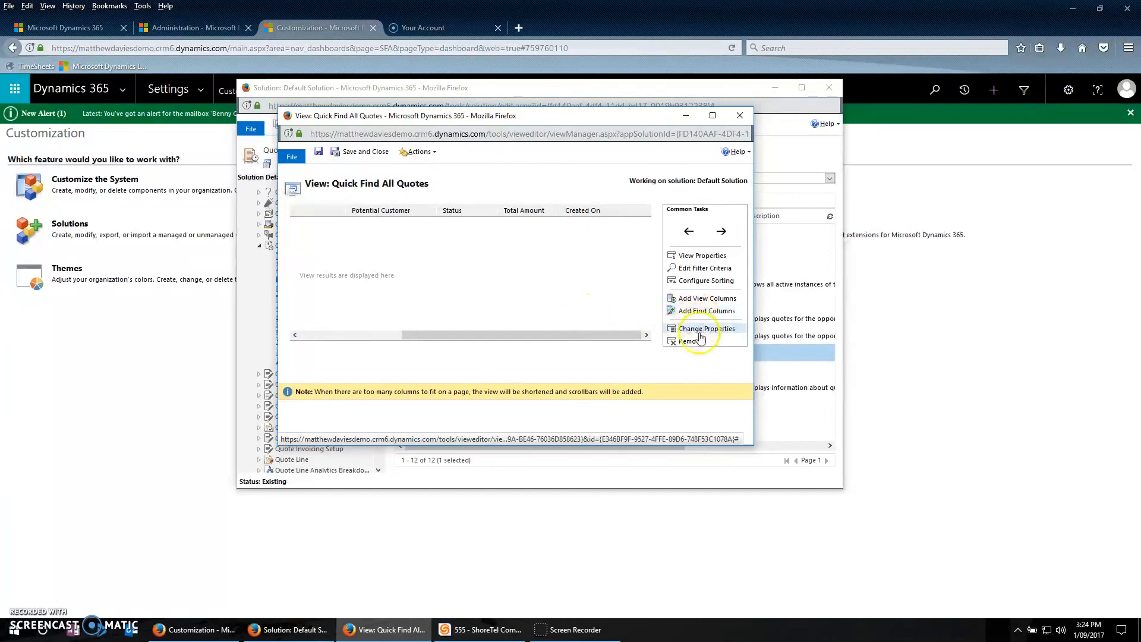
{"action": "left_click", "coordinate": [707, 298]}
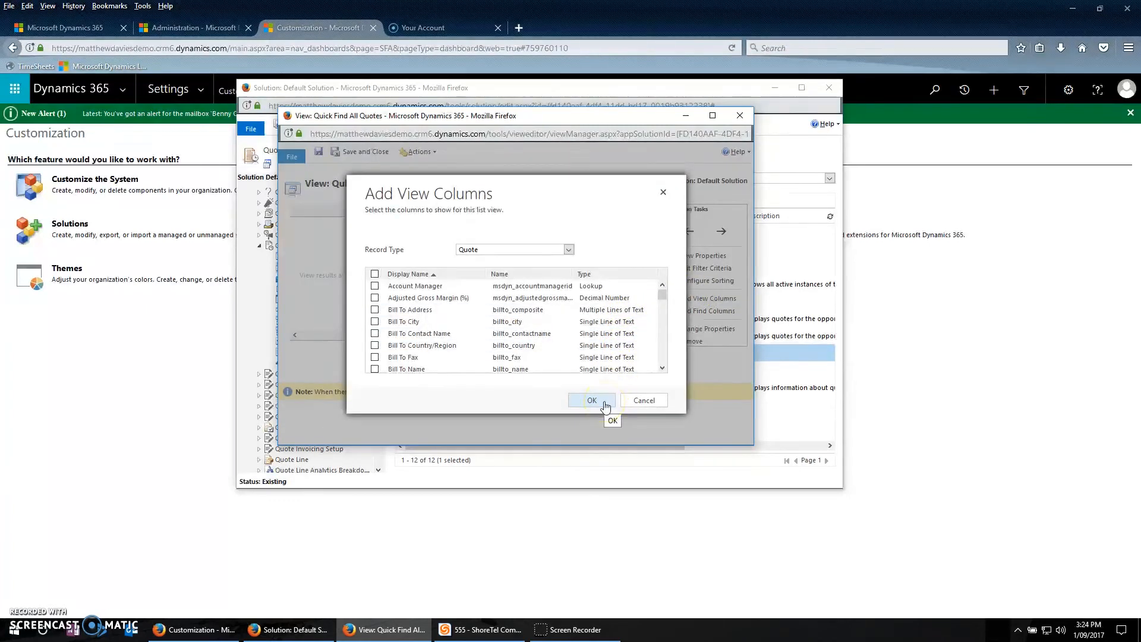
{"action": "scroll", "coordinate": [522, 328], "scroll_direction": "down", "scroll_amount": 5}
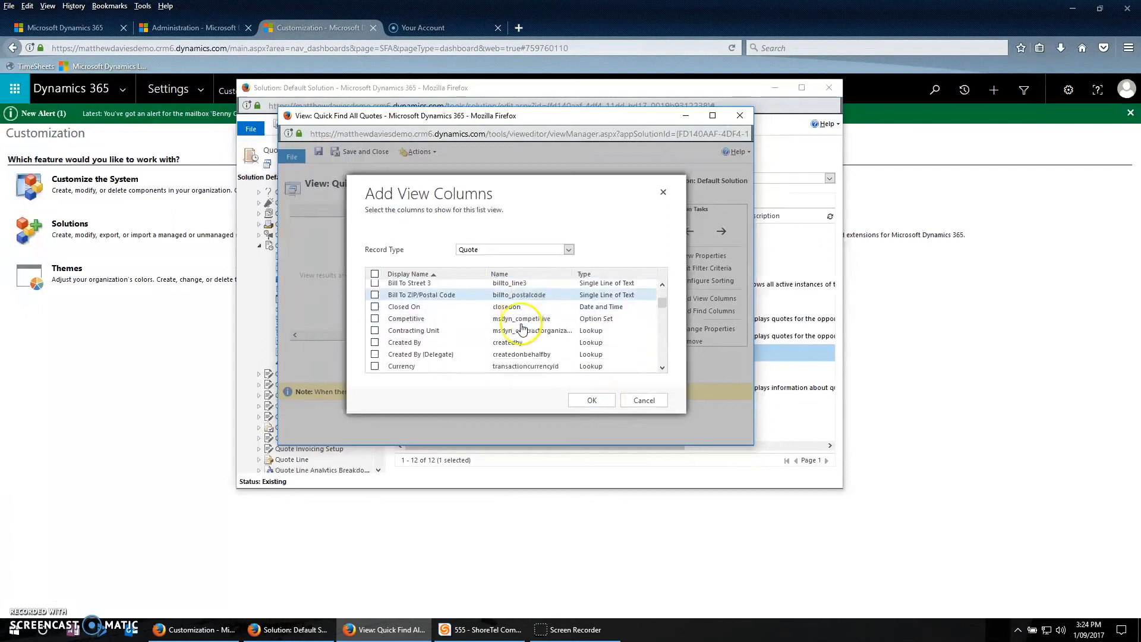
{"action": "scroll", "coordinate": [522, 328], "scroll_direction": "down", "scroll_amount": 1}
{"action": "scroll", "coordinate": [522, 326], "scroll_direction": "down", "scroll_amount": 2}
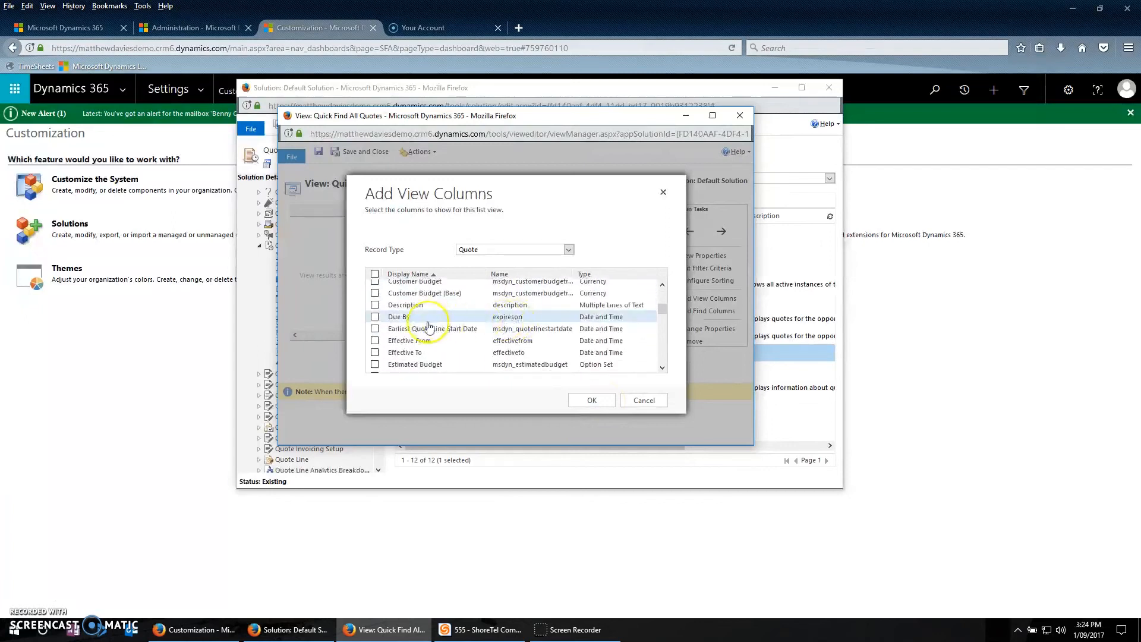
{"action": "left_click", "coordinate": [374, 317]}
{"action": "left_click", "coordinate": [592, 400]}
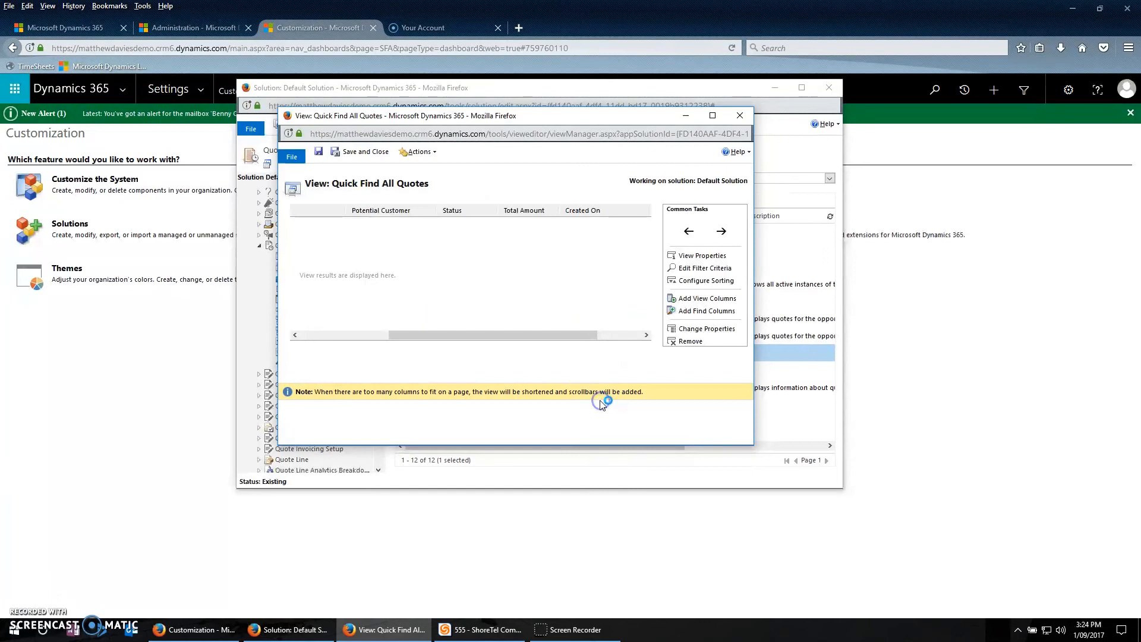
- Move the Due By column forward so it sits directly between Potential Customer and Status
{"action": "left_click_drag", "start_coordinate": [542, 331], "coordinate": [595, 333]}
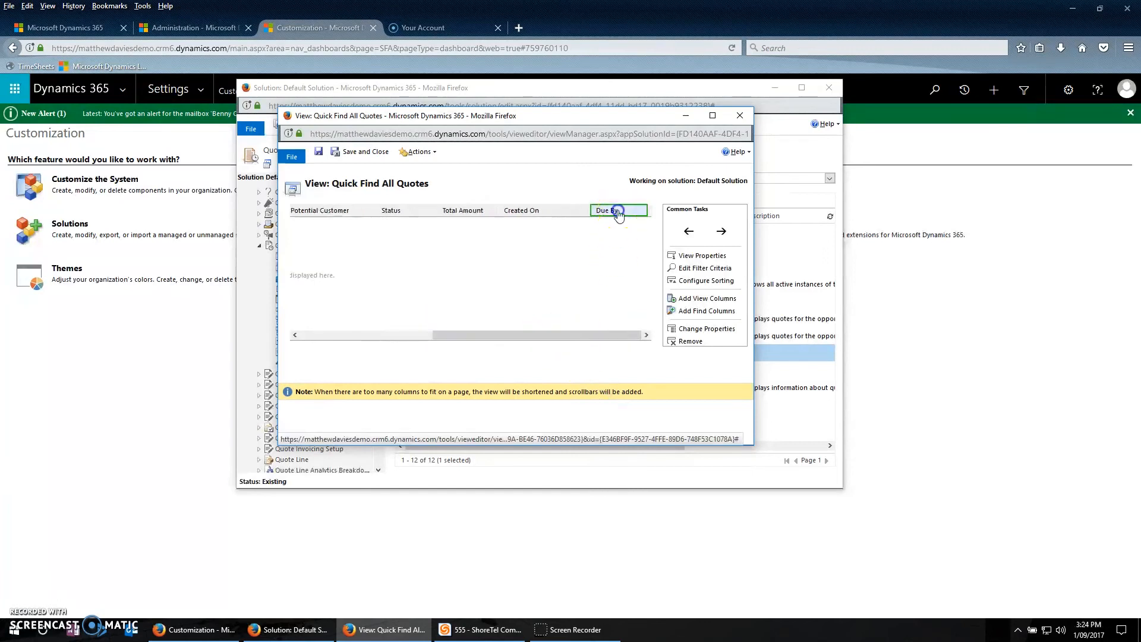
{"action": "left_click", "coordinate": [690, 232]}
{"action": "left_click", "coordinate": [689, 233]}
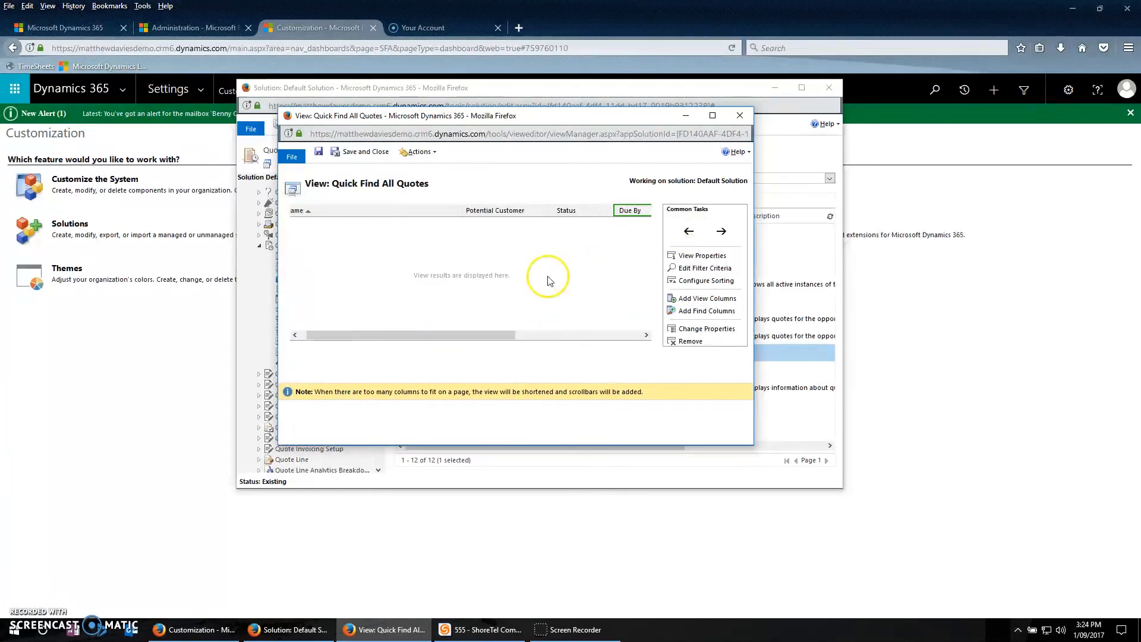
{"action": "left_click_drag", "start_coordinate": [466, 334], "coordinate": [377, 331]}
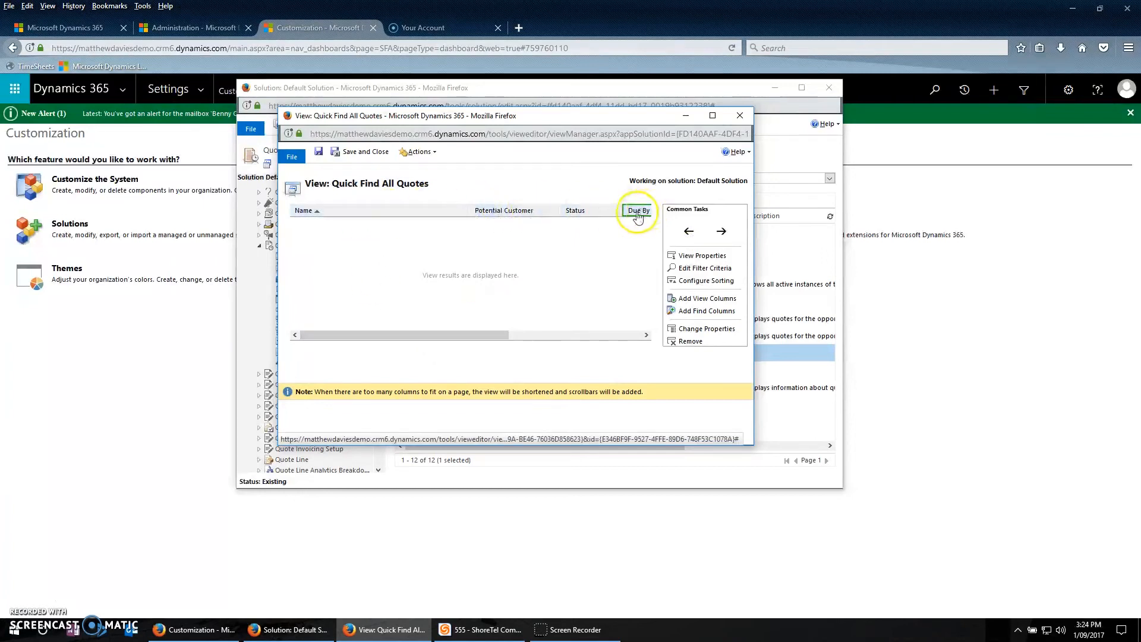
{"action": "left_click", "coordinate": [689, 232]}
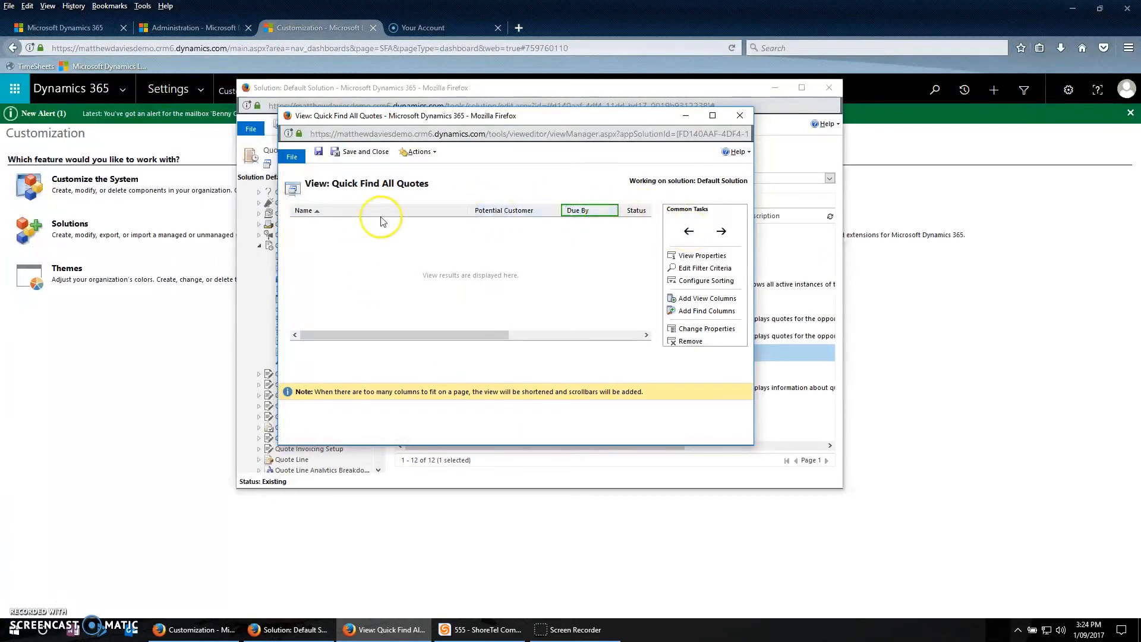
- Save and close the Quick Find All Quotes view, moving its window off the solution window
{"action": "left_click", "coordinate": [376, 154]}
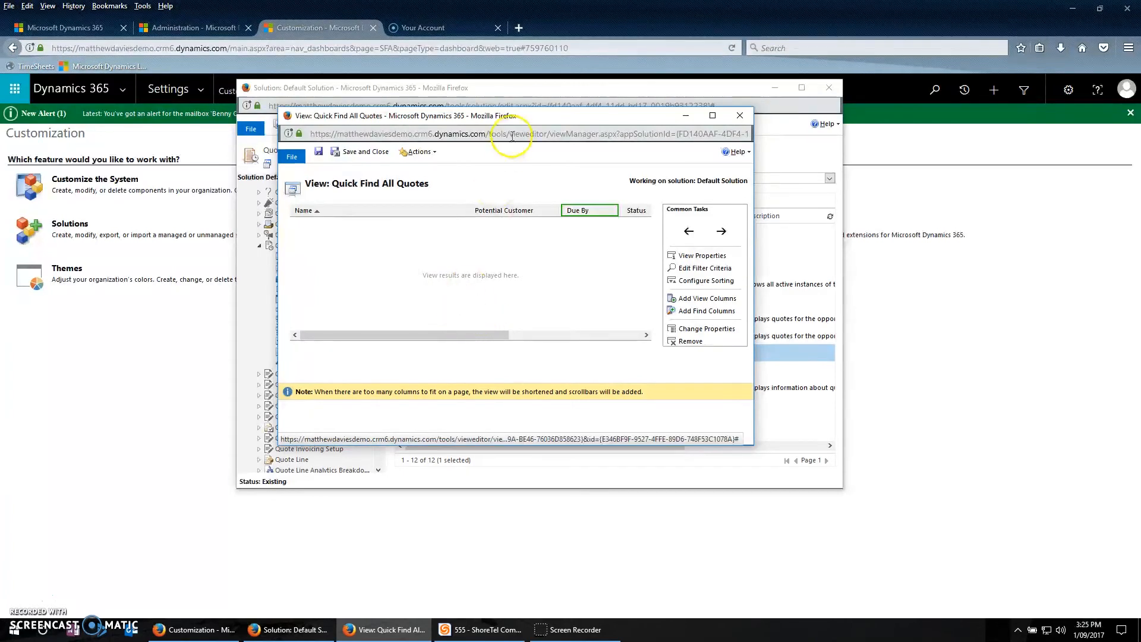
{"action": "left_click_drag", "start_coordinate": [521, 122], "coordinate": [668, 283]}
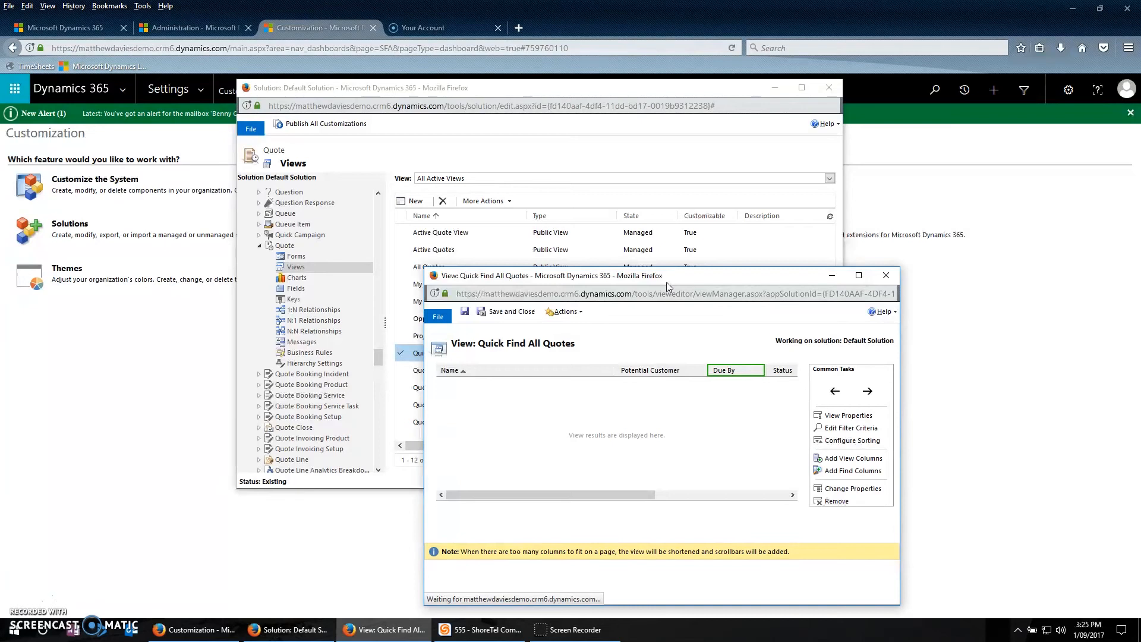
{"action": "left_click", "coordinate": [664, 284]}
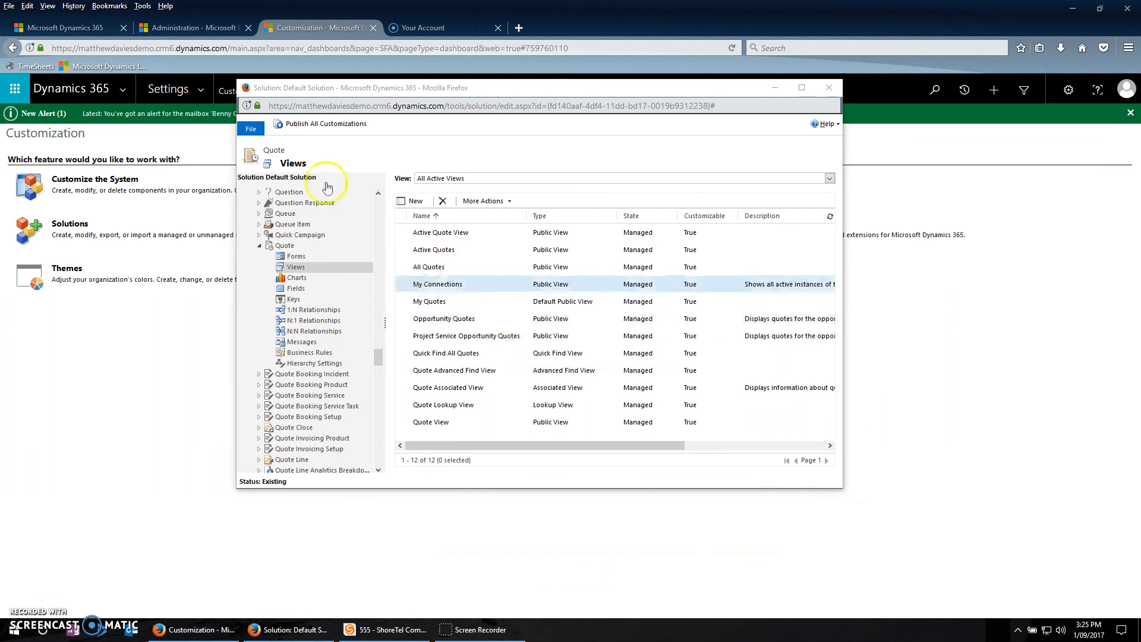
- Publish all customizations of the Default Solution
{"action": "left_click", "coordinate": [336, 126]}
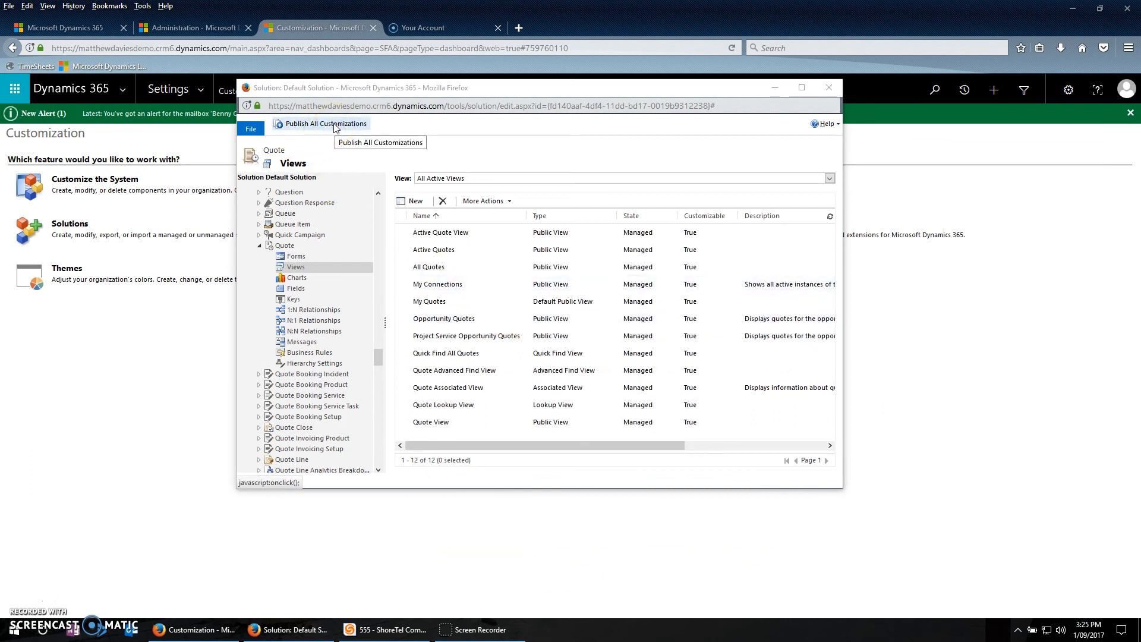
{"action": "left_click", "coordinate": [327, 130]}
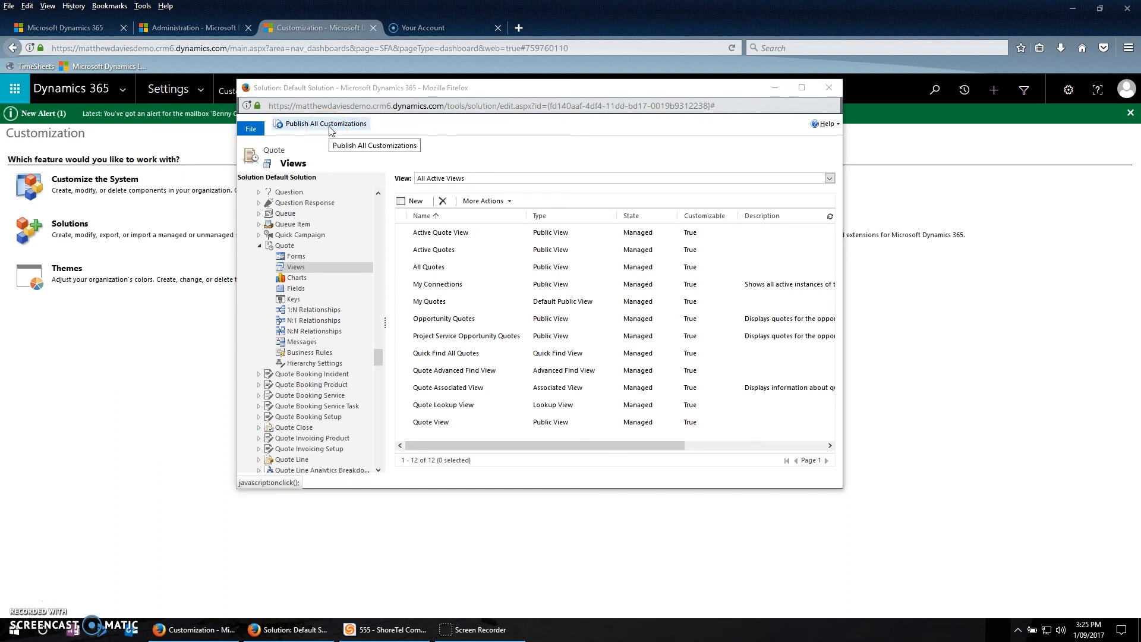
{"action": "left_click", "coordinate": [331, 130]}
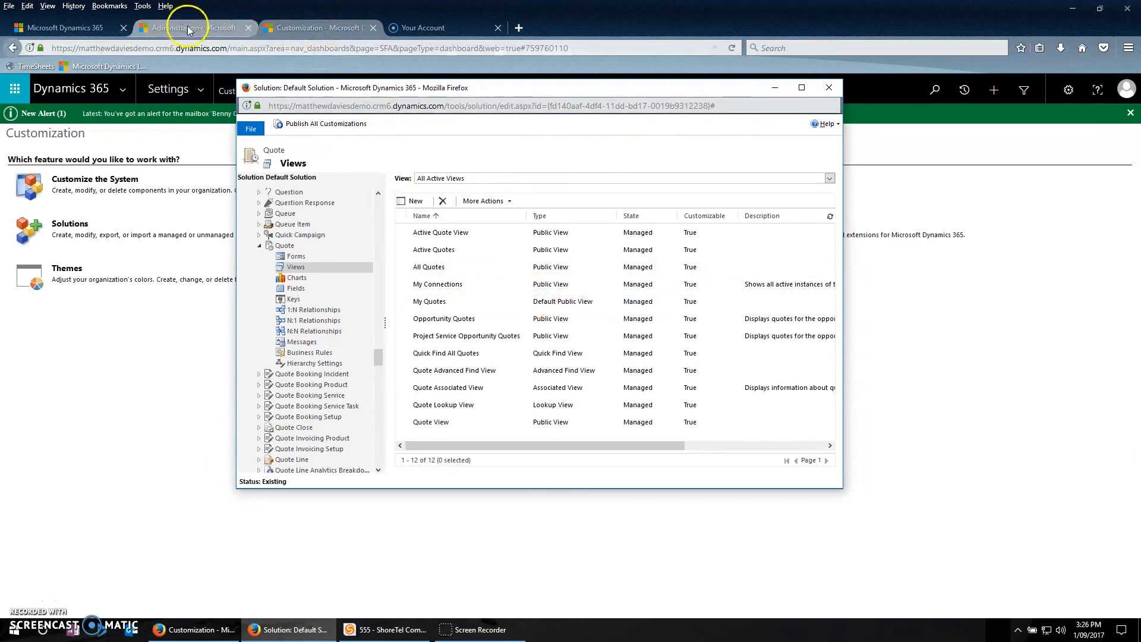
- Switch to the Dynamics 365 search results page and try to search for "ground" in place of the previous term
{"action": "left_click", "coordinate": [62, 28]}
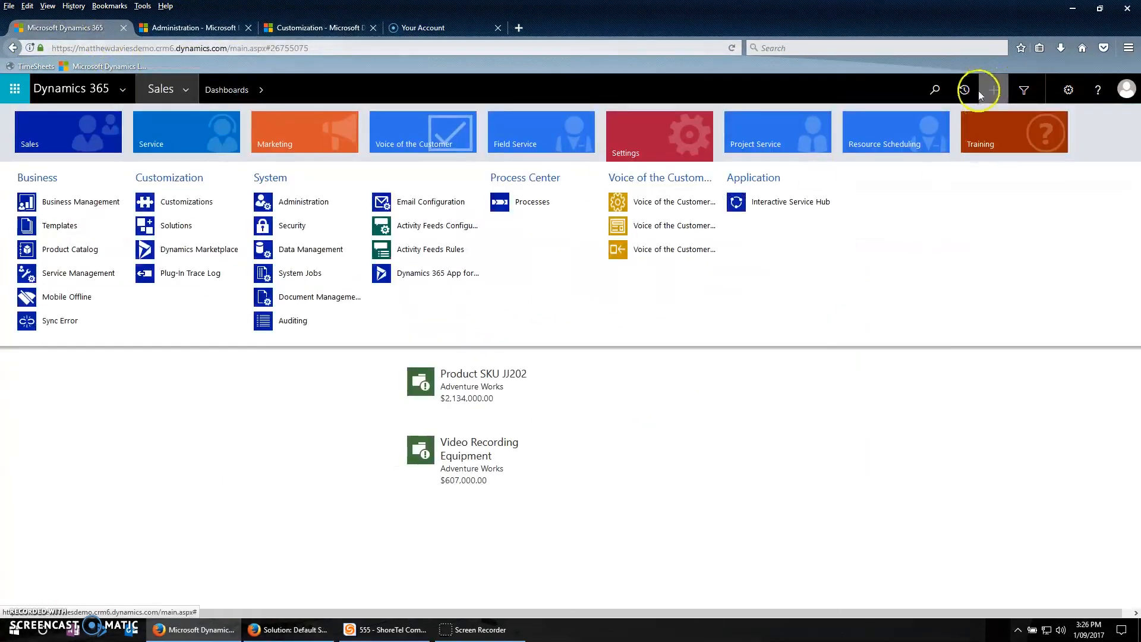
{"action": "left_click", "coordinate": [933, 92]}
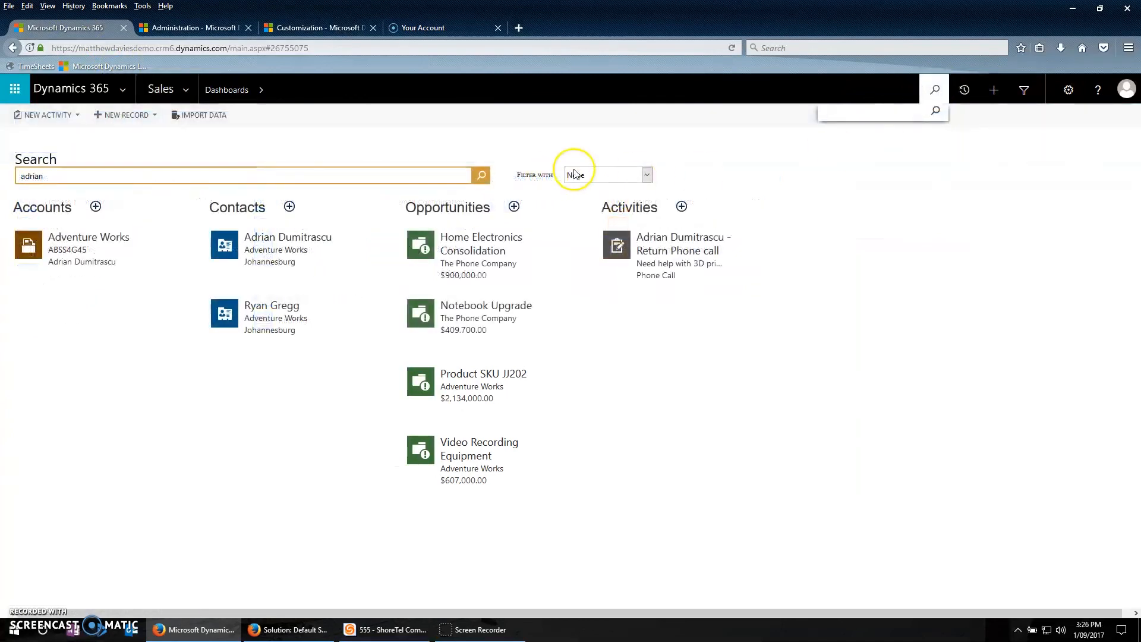
{"action": "left_click", "coordinate": [145, 176]}
{"action": "double_click", "coordinate": [28, 173]}
{"action": "type", "text": "ground"}
{"action": "key", "text": "Return"}
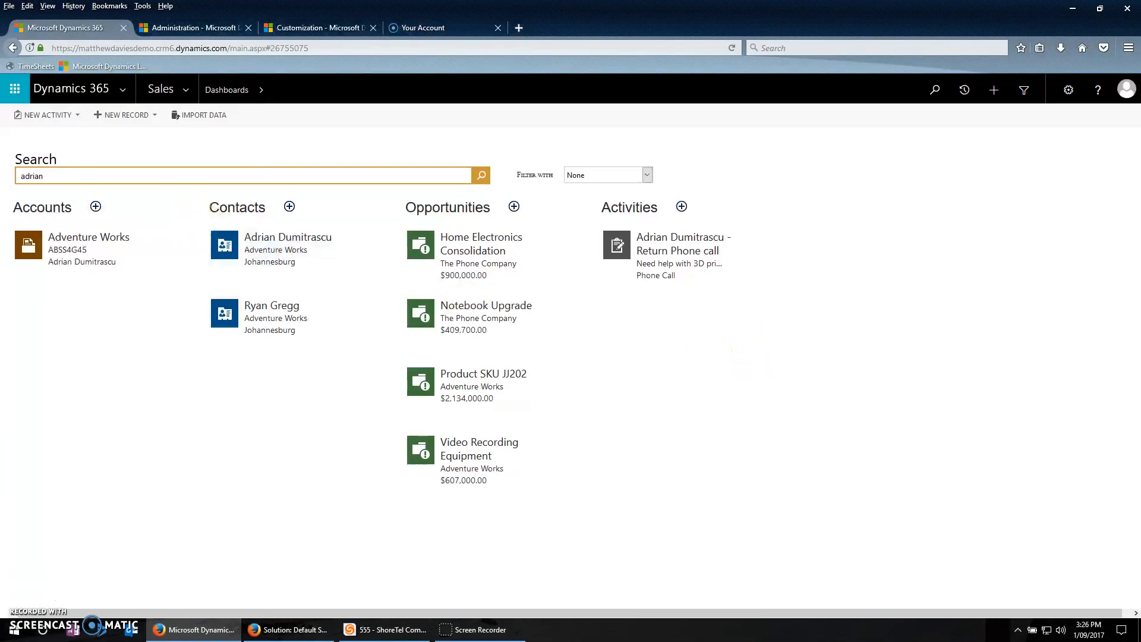
- Run a Categorized Search for "Ground" from the global search to check that quotes are included
{"action": "left_click", "coordinate": [935, 90]}
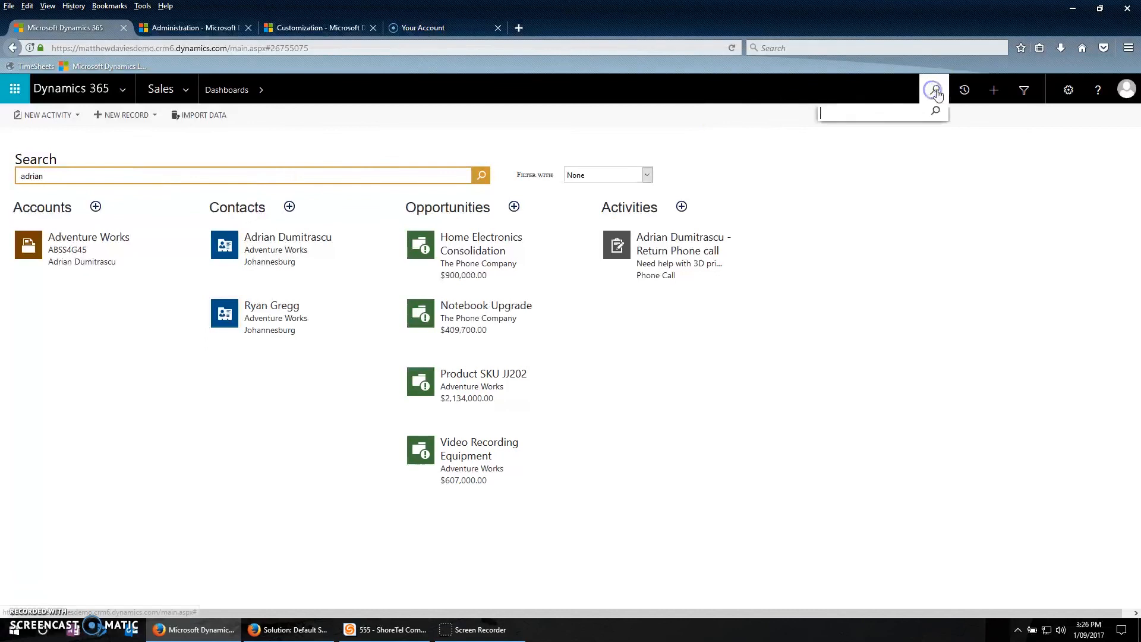
{"action": "left_click", "coordinate": [867, 114]}
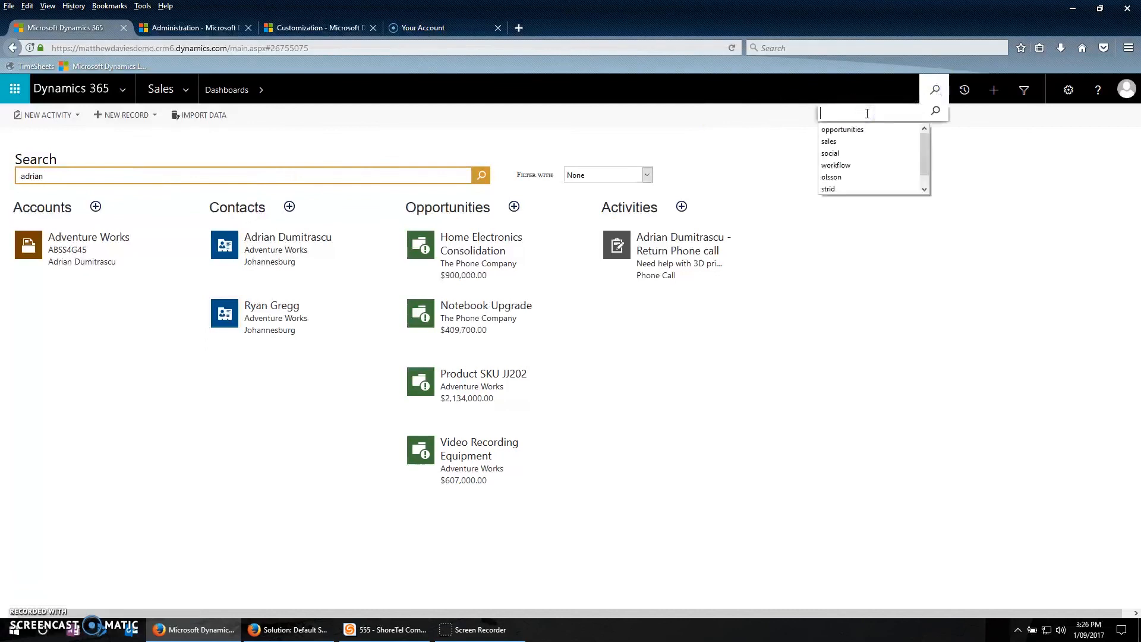
{"action": "type", "text": "G"}
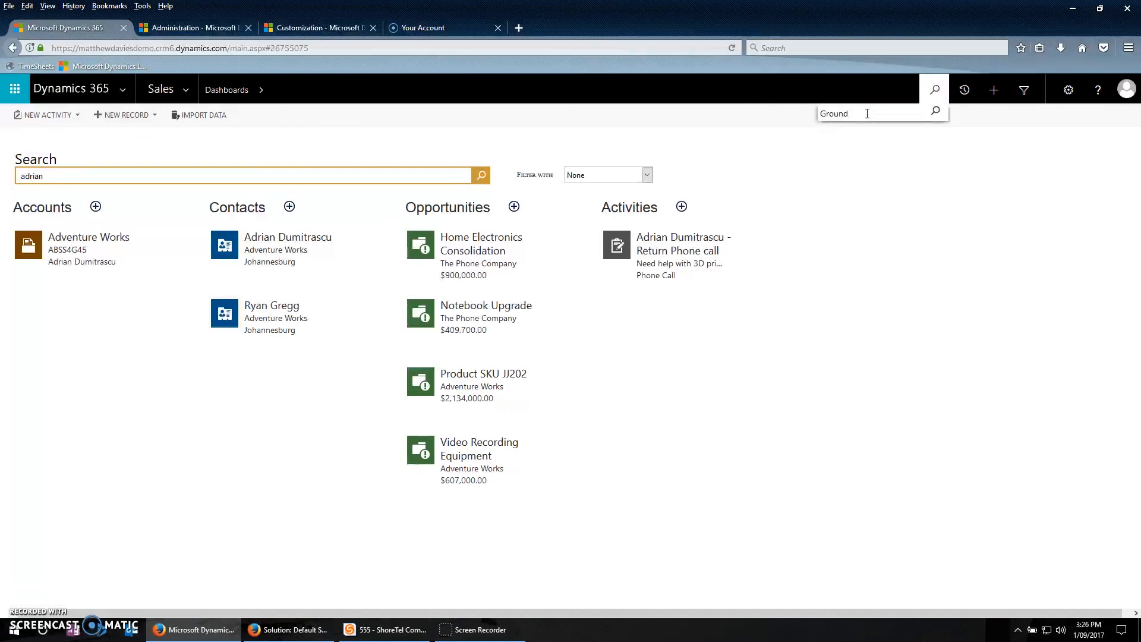
{"action": "type", "text": "round"}
{"action": "key", "text": "Return"}
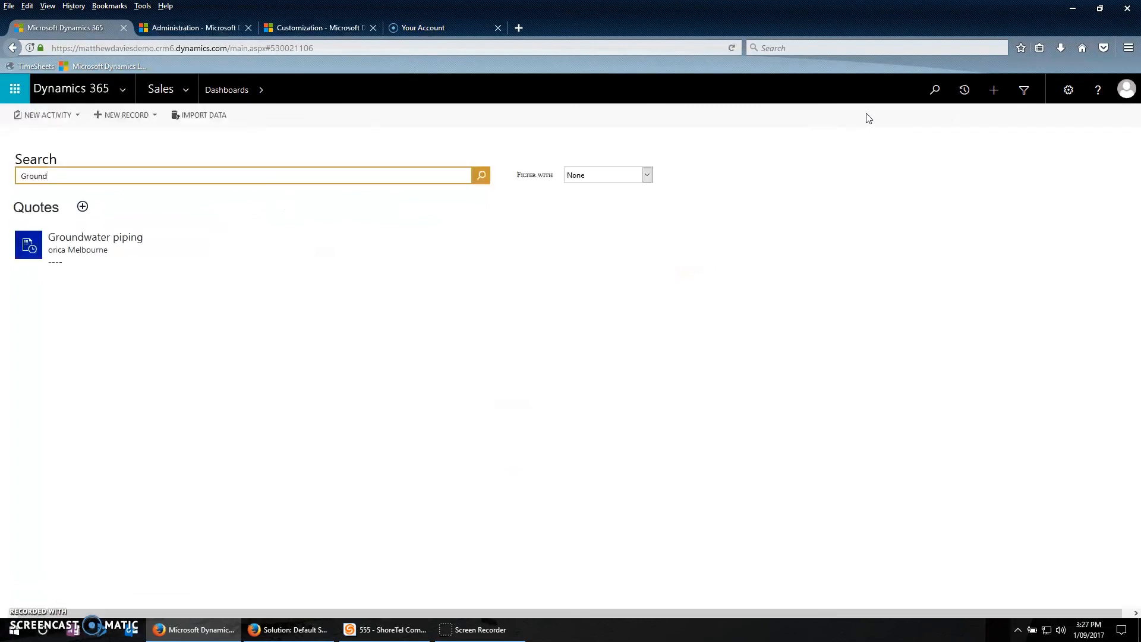